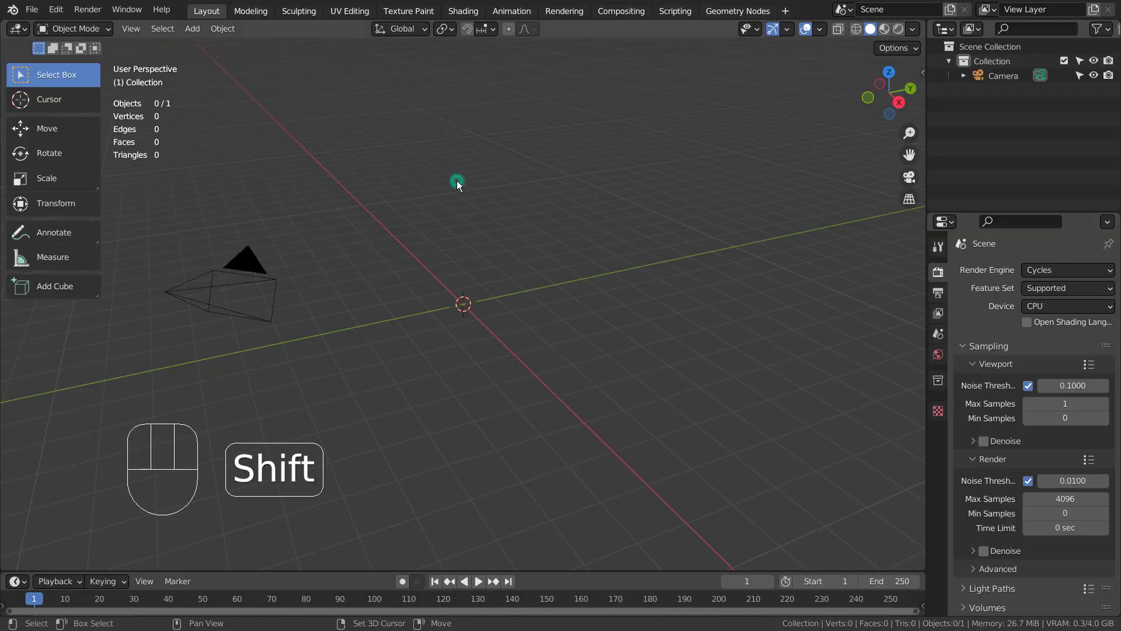
# Add a UV sphere at the world origin and move it up 1 m along the Z axis
pyautogui.hotkey('shift', 'a')
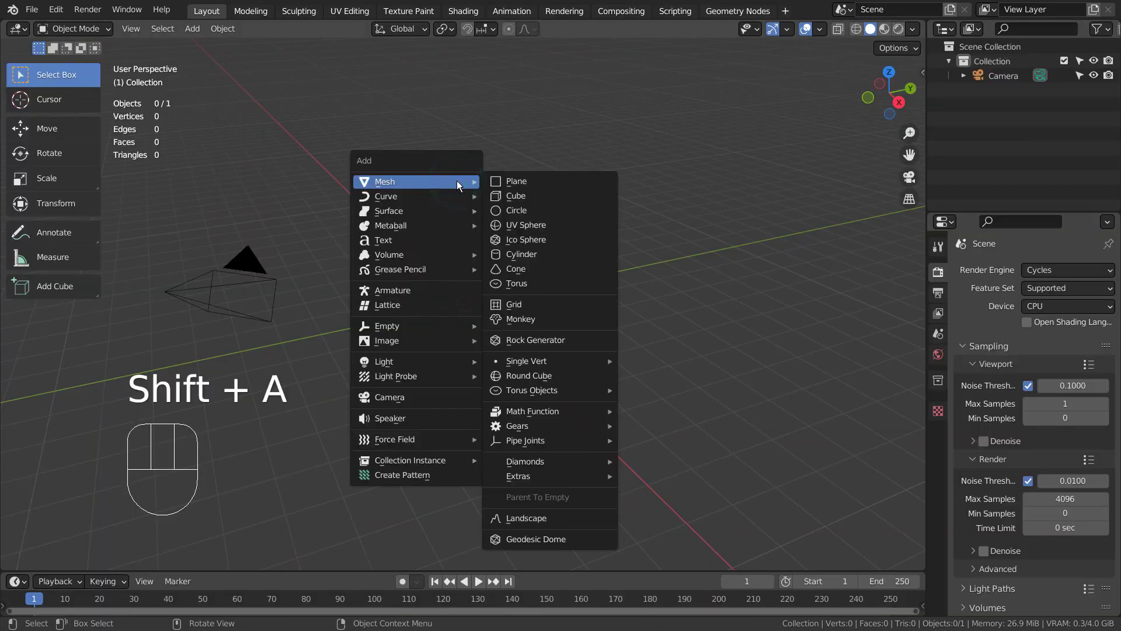
pyautogui.click(559, 226)
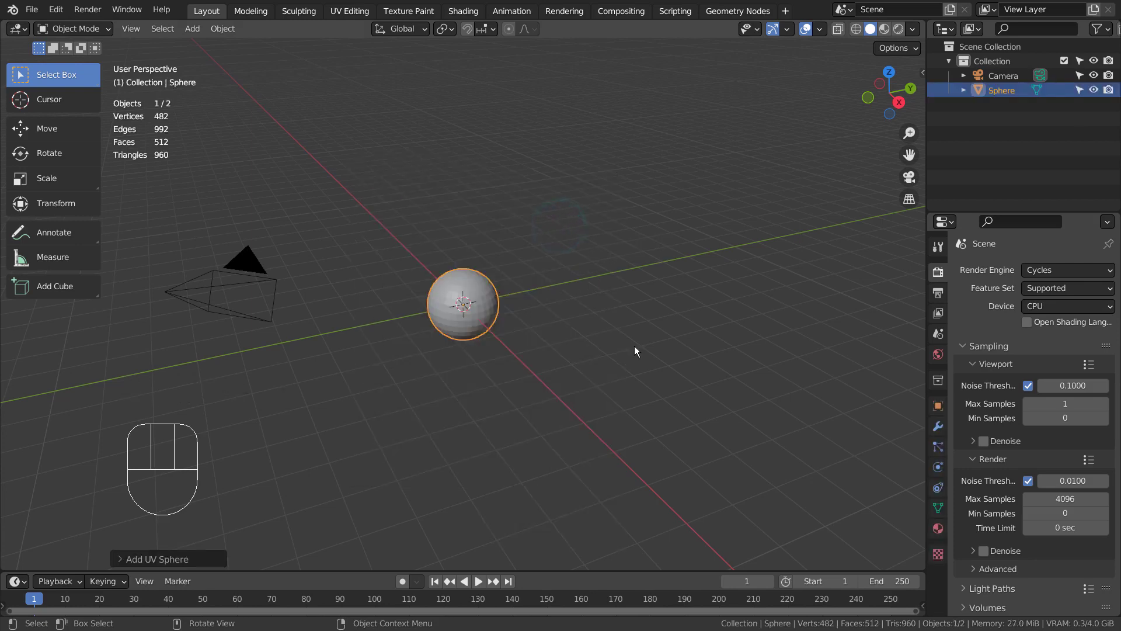
pyautogui.press('g')
pyautogui.press('z')
pyautogui.press('1')
pyautogui.press('KP_Enter')
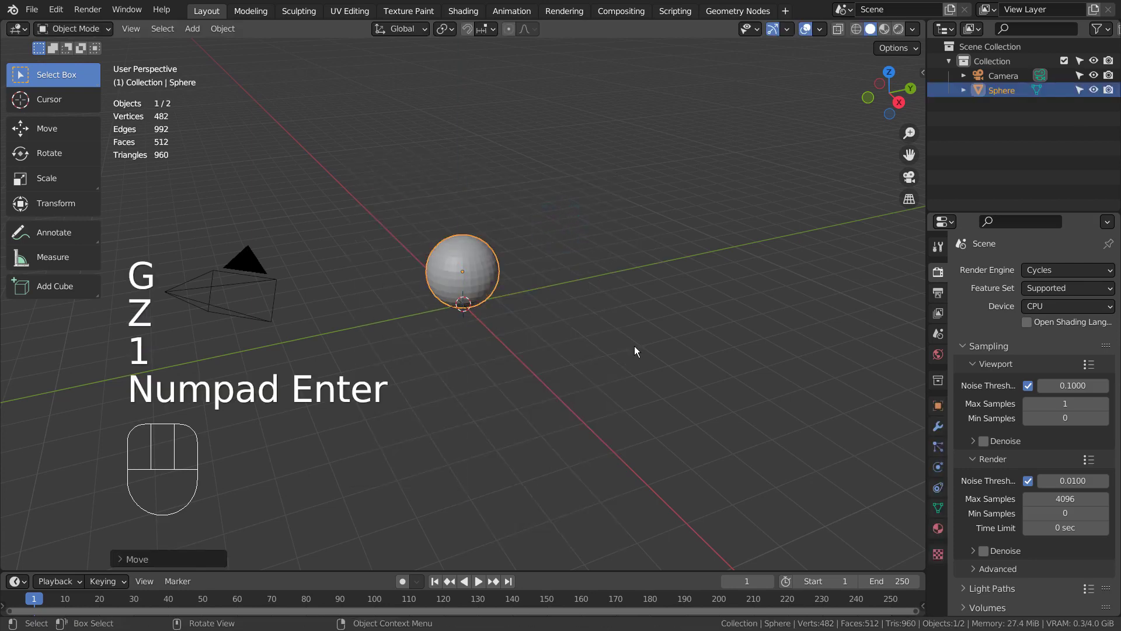
# Set the sphere's origin to the 3D cursor
pyautogui.click(223, 28)
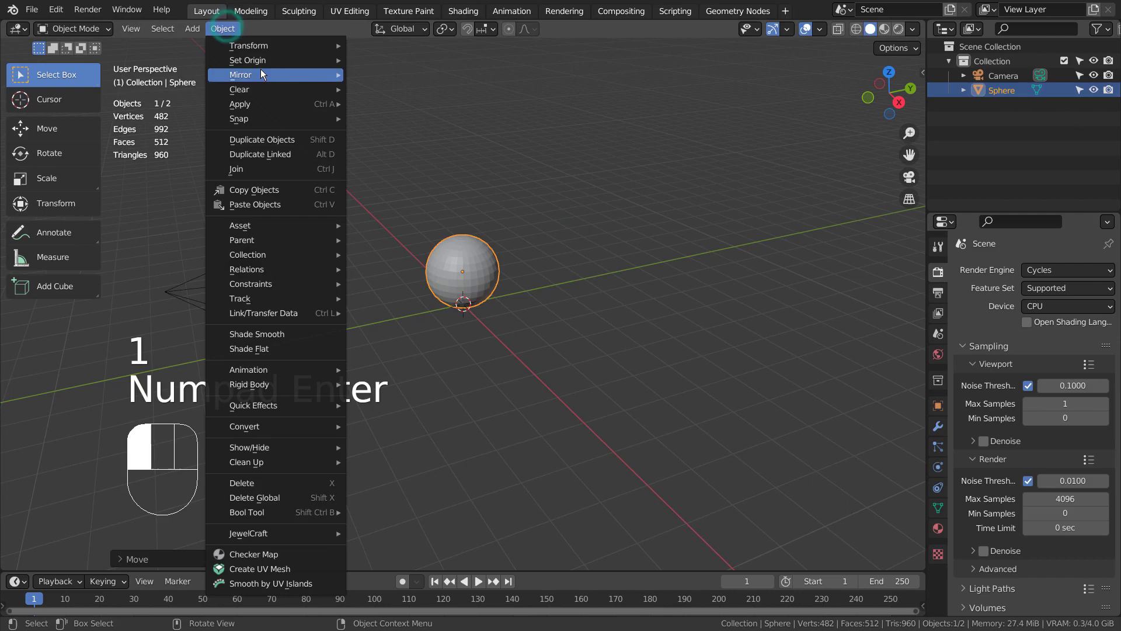
pyautogui.moveTo(272, 63)
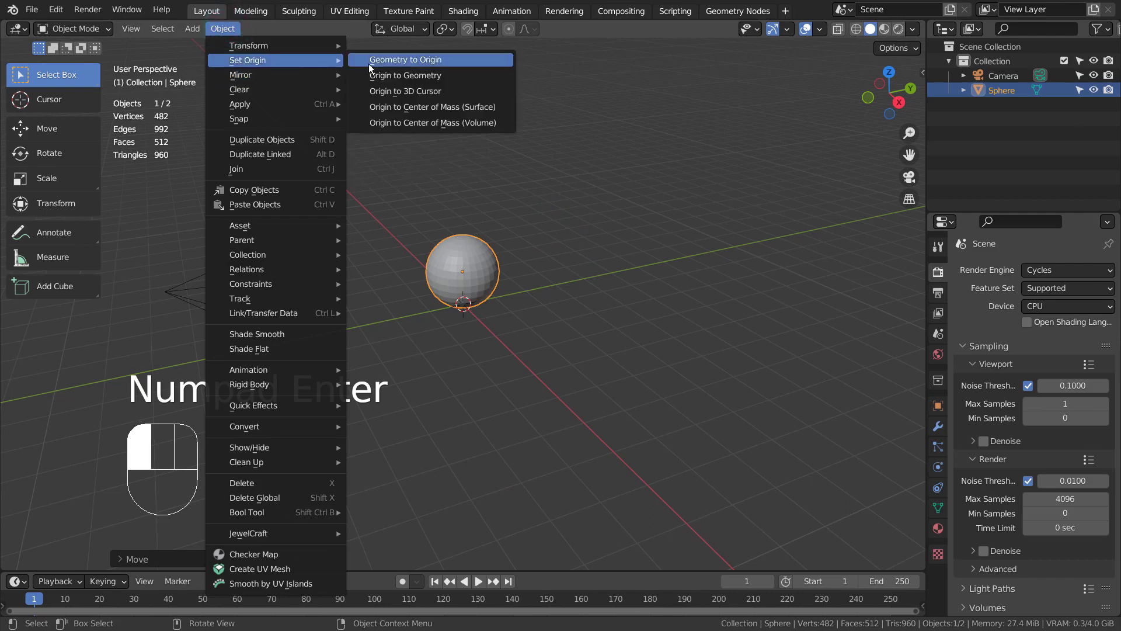
pyautogui.click(390, 91)
# Add a level 3 subdivision surface to the sphere and shade it smooth
pyautogui.moveTo(470, 308); pyautogui.dragTo(508, 342, button='middle')
pyautogui.hotkey('ctrl', '3')
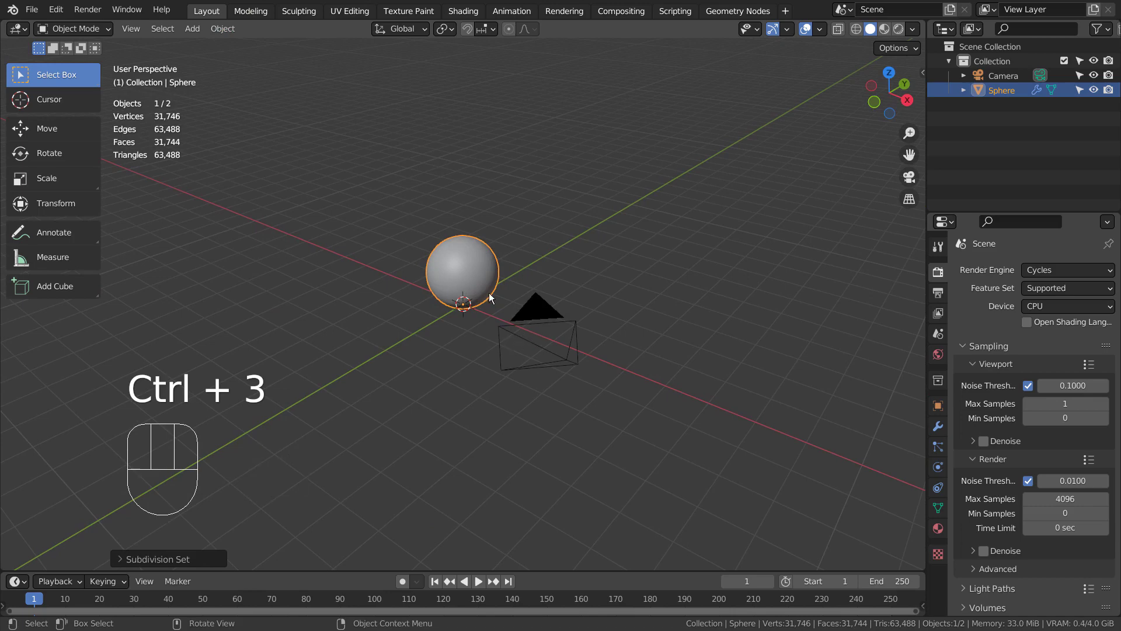
pyautogui.rightClick(479, 286)
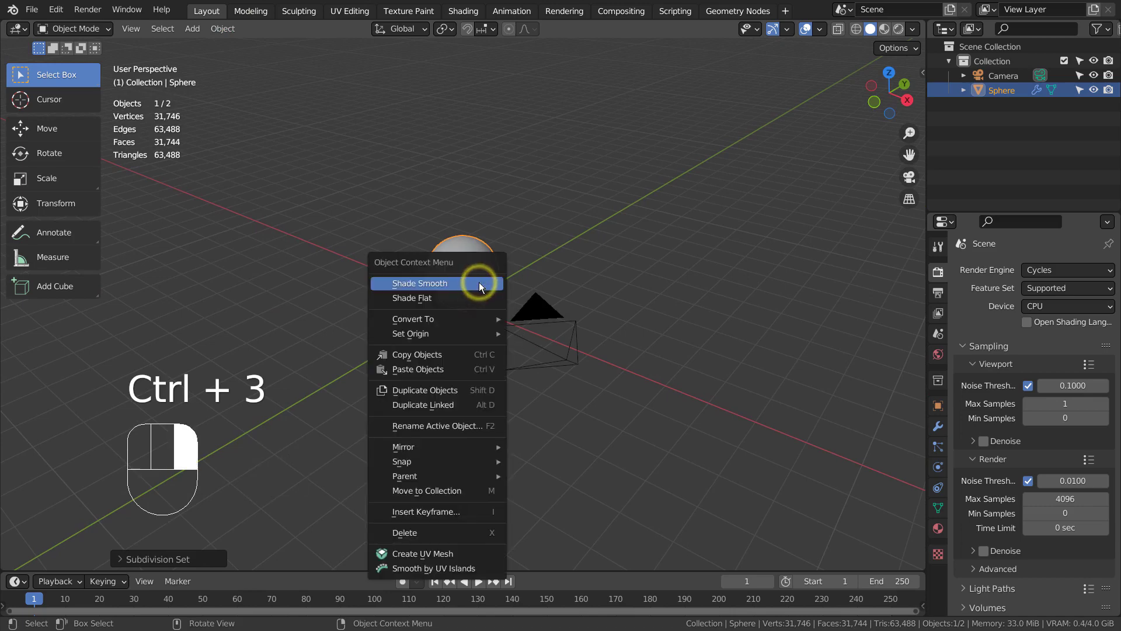
pyautogui.click(479, 282)
# Add a plane under the sphere and scale it up into a large floor
pyautogui.hotkey('shift', 'a')
pyautogui.moveTo(479, 272)
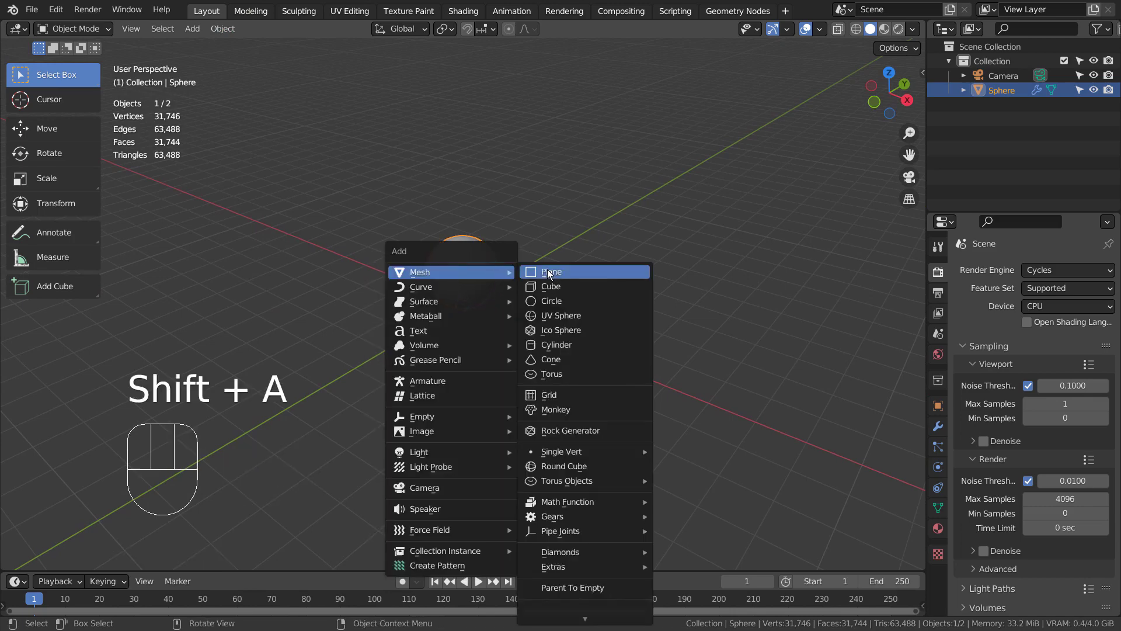
pyautogui.click(549, 273)
pyautogui.press('s')
pyautogui.click(198, 272)
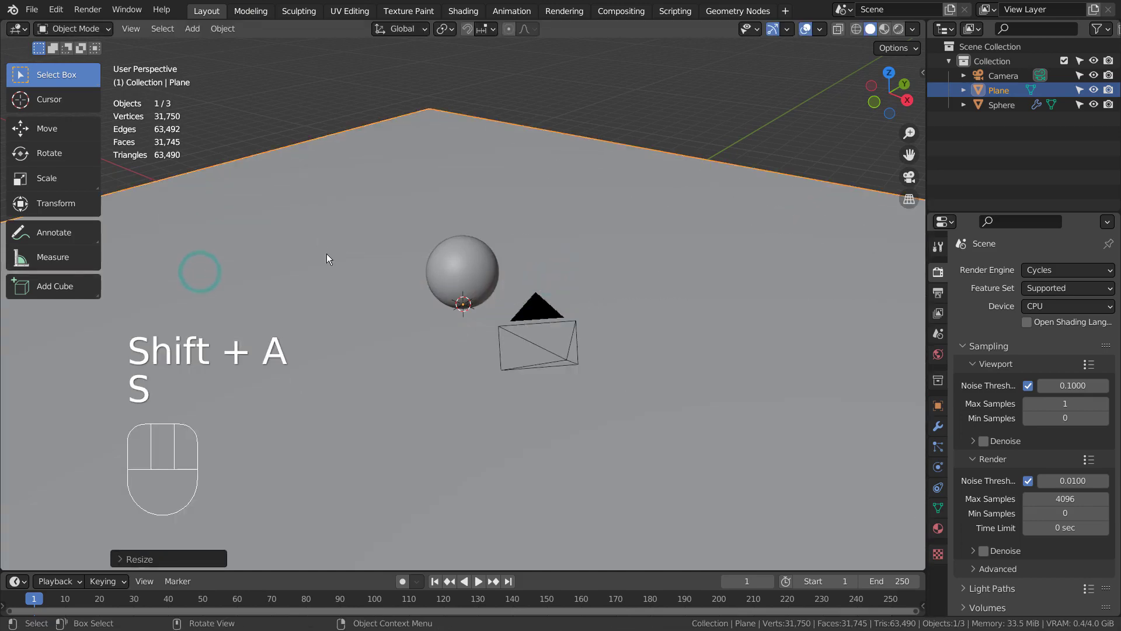
# Select the sphere and create a new material for it in the Shading workspace
pyautogui.moveTo(327, 258); pyautogui.dragTo(444, 271, button='middle')
pyautogui.click(452, 271)
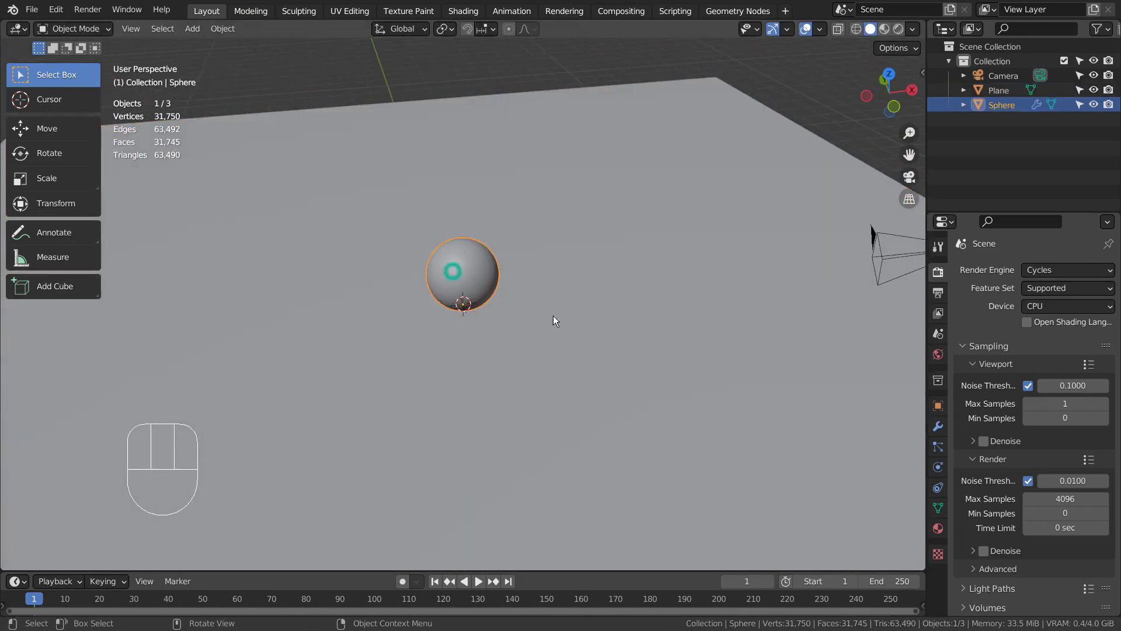
pyautogui.moveTo(554, 320); pyautogui.dragTo(639, 339, button='middle')
pyautogui.scroll(5, 555, 350)
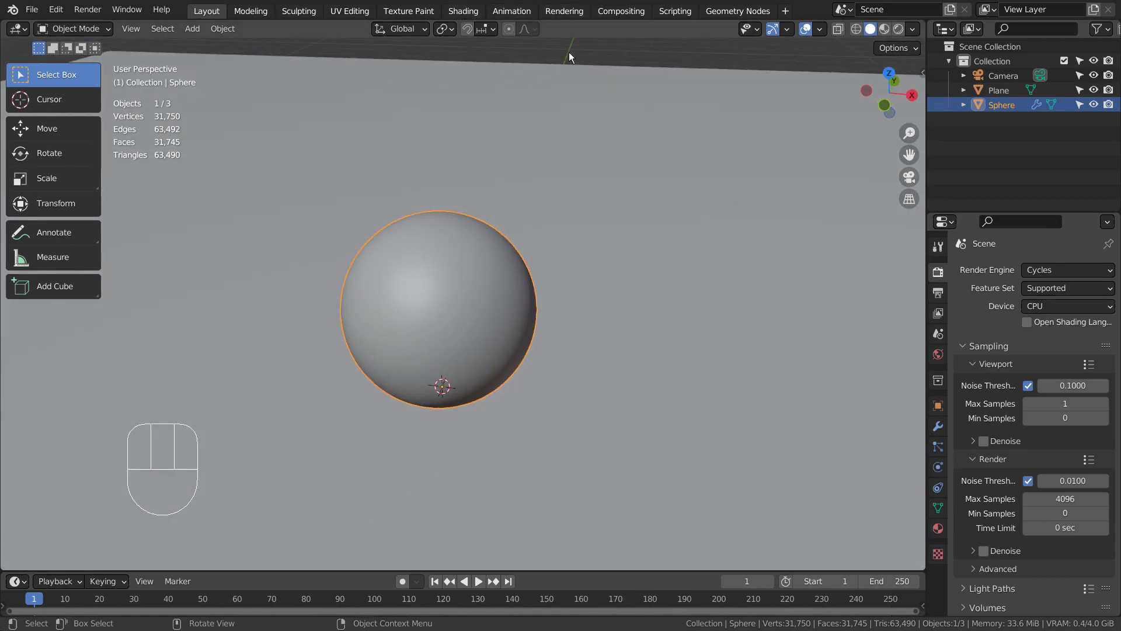
pyautogui.click(458, 10)
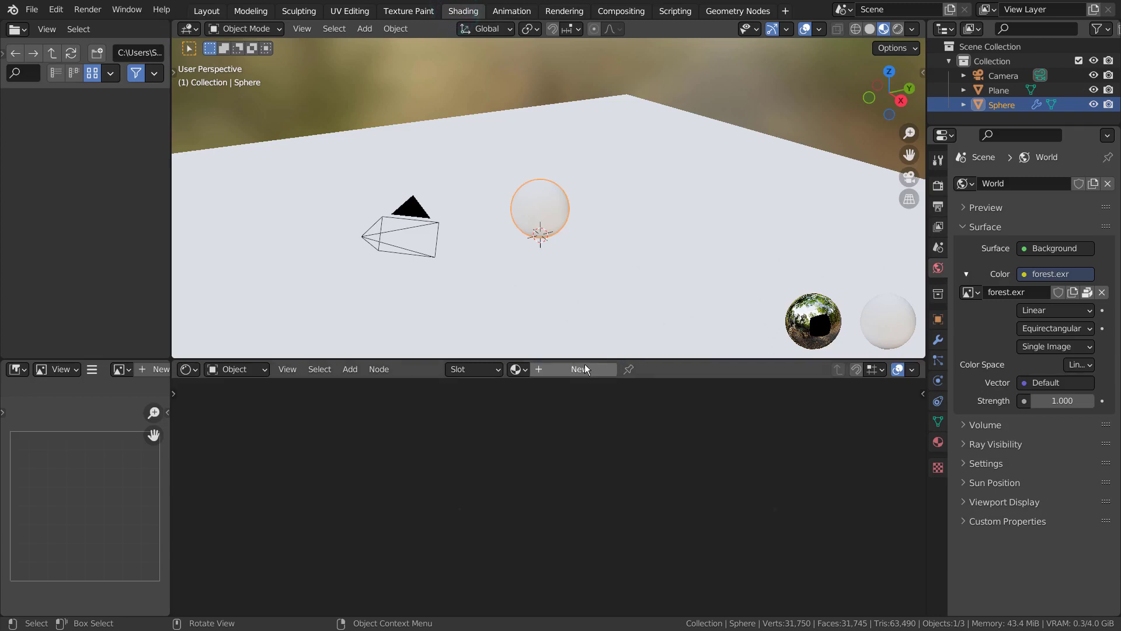
# Look through the camera and walk it forward until the sphere is centred and large in the frame
pyautogui.press('KP_0')
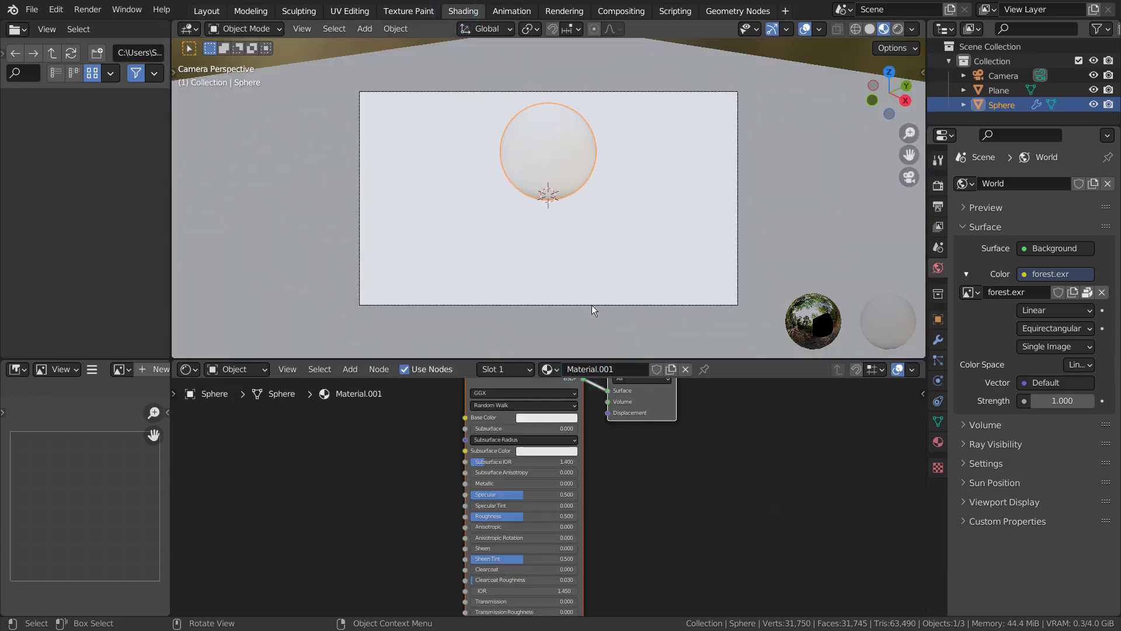
pyautogui.hotkey('shift', '`')
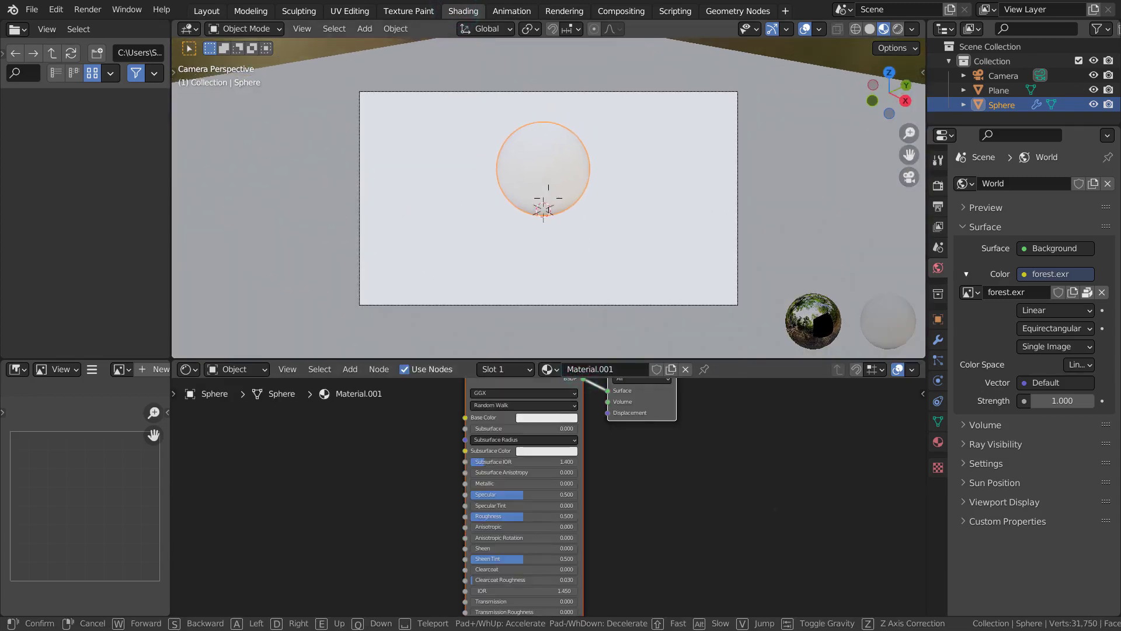
pyautogui.press('w')
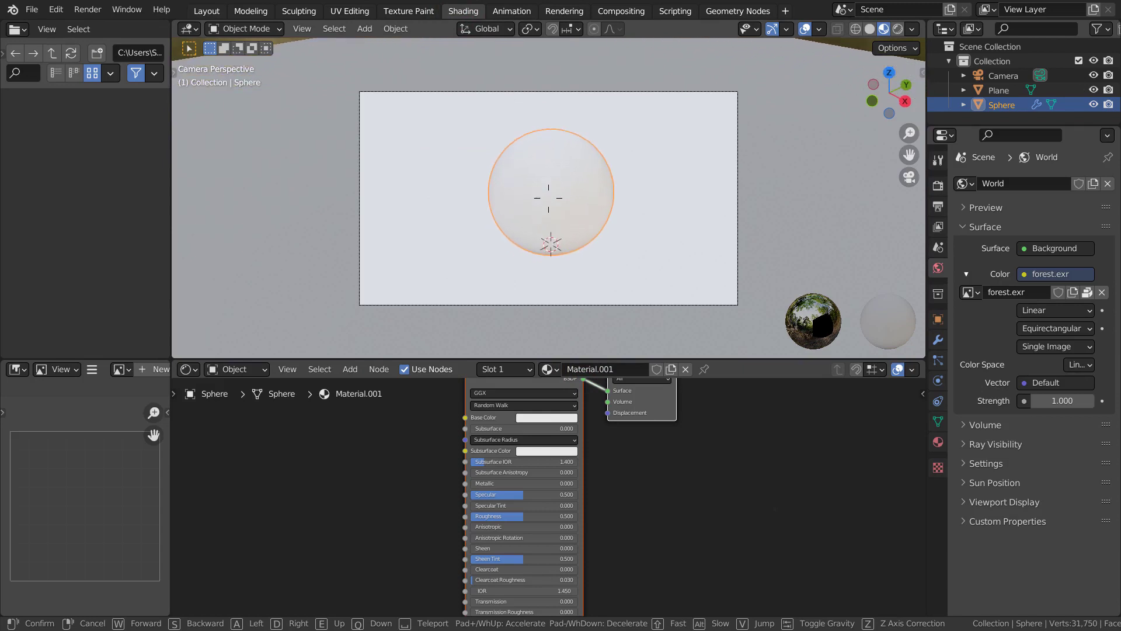
pyautogui.press('w')
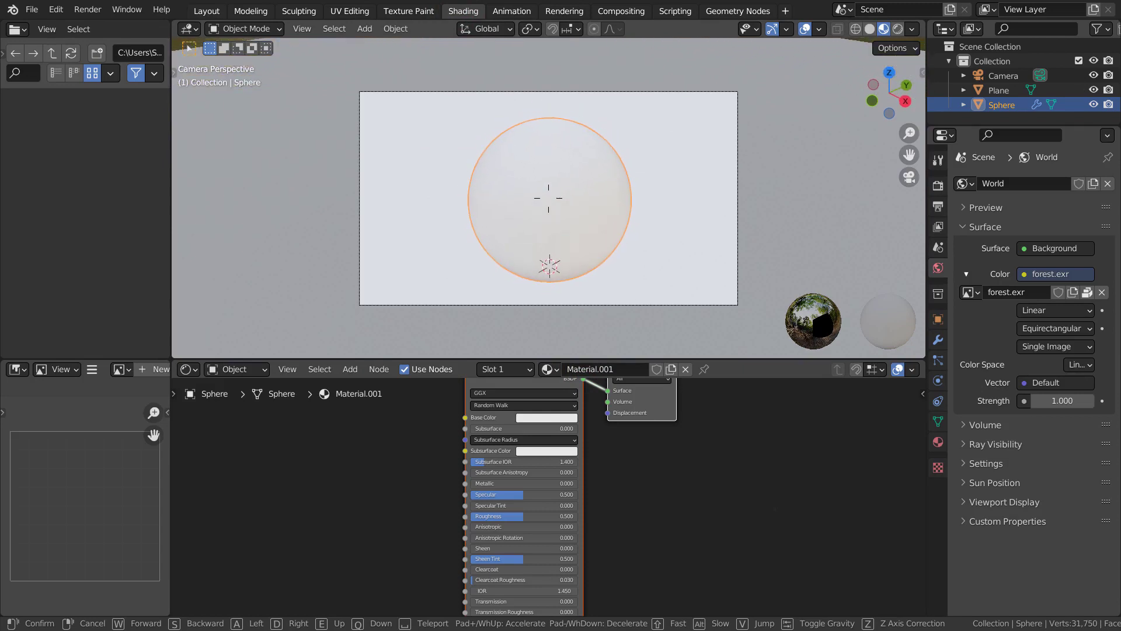
pyautogui.click(548, 198)
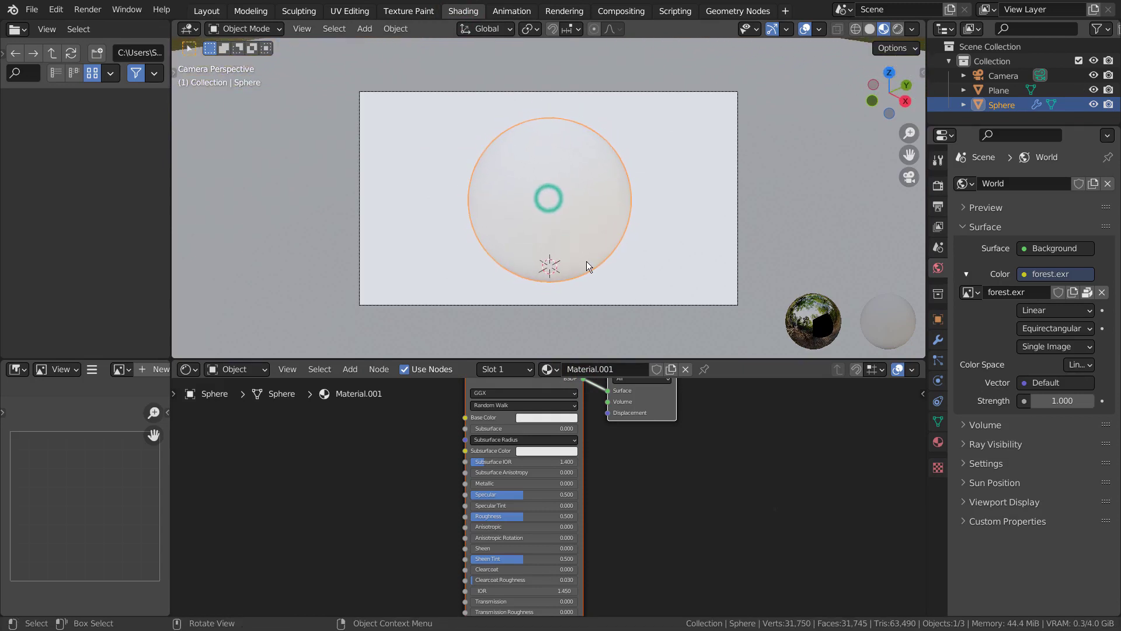
# Preview the scene in rendered shading and give the sphere a golden yellow base color, Roughness 0.038 and Metallic about 0.95
pyautogui.click(897, 28)
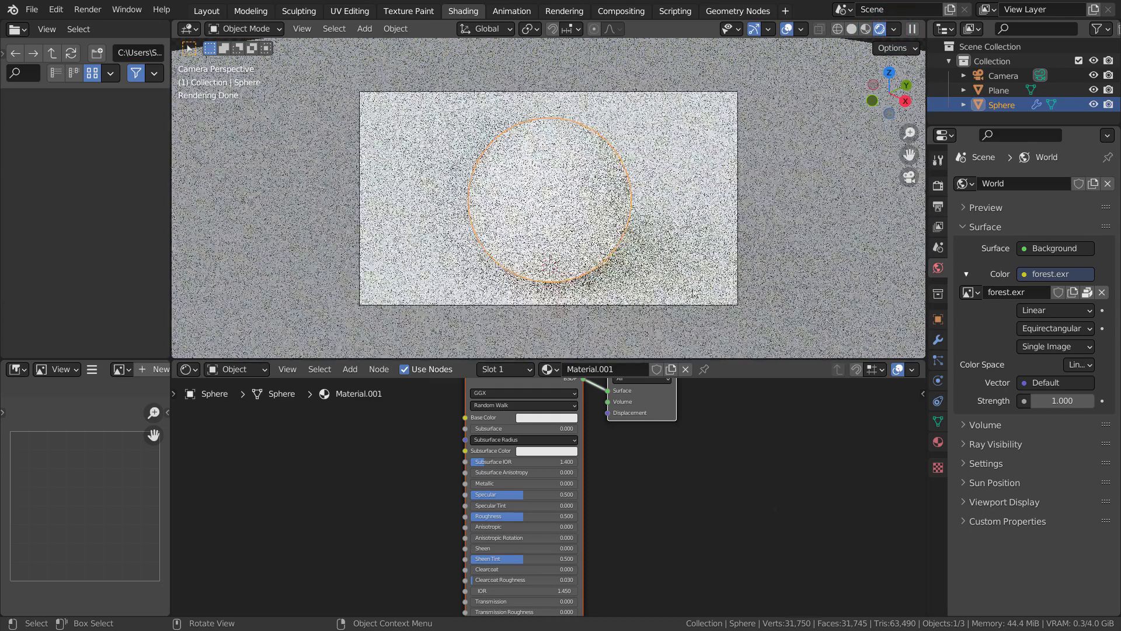
pyautogui.click(546, 418)
pyautogui.click(545, 345)
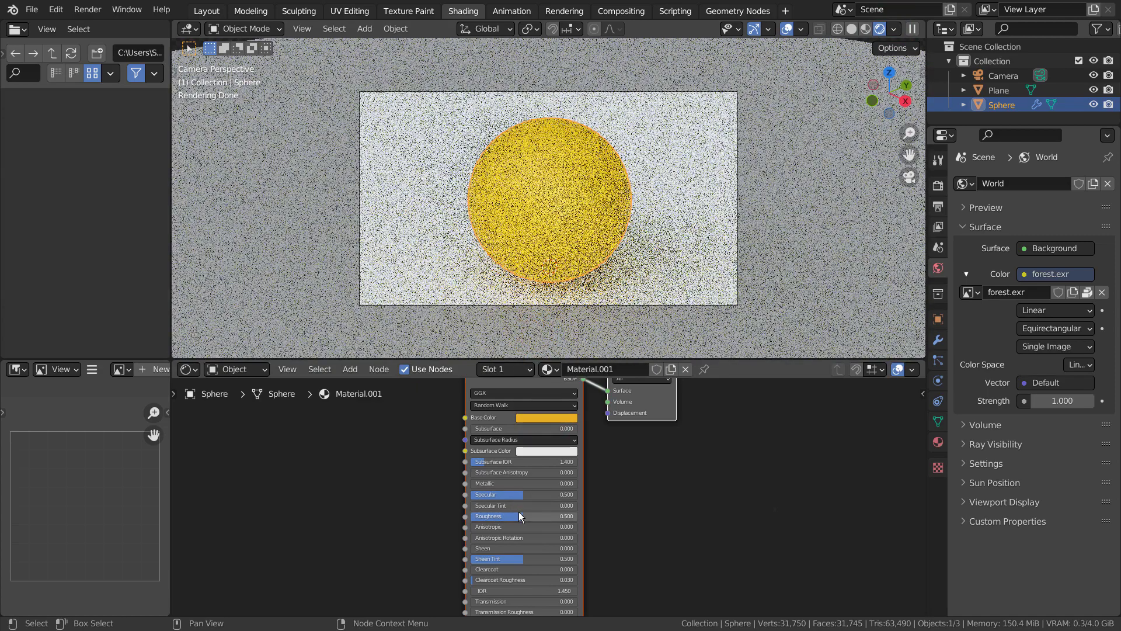
pyautogui.moveTo(519, 514); pyautogui.dragTo(497, 514)
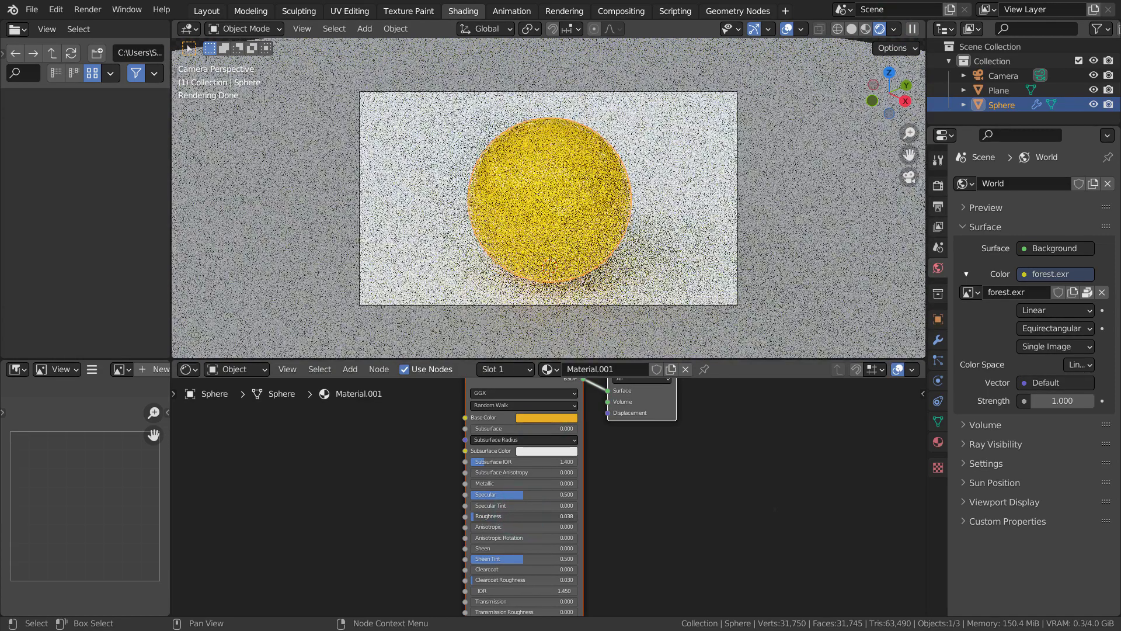
pyautogui.moveTo(483, 484); pyautogui.dragTo(572, 483)
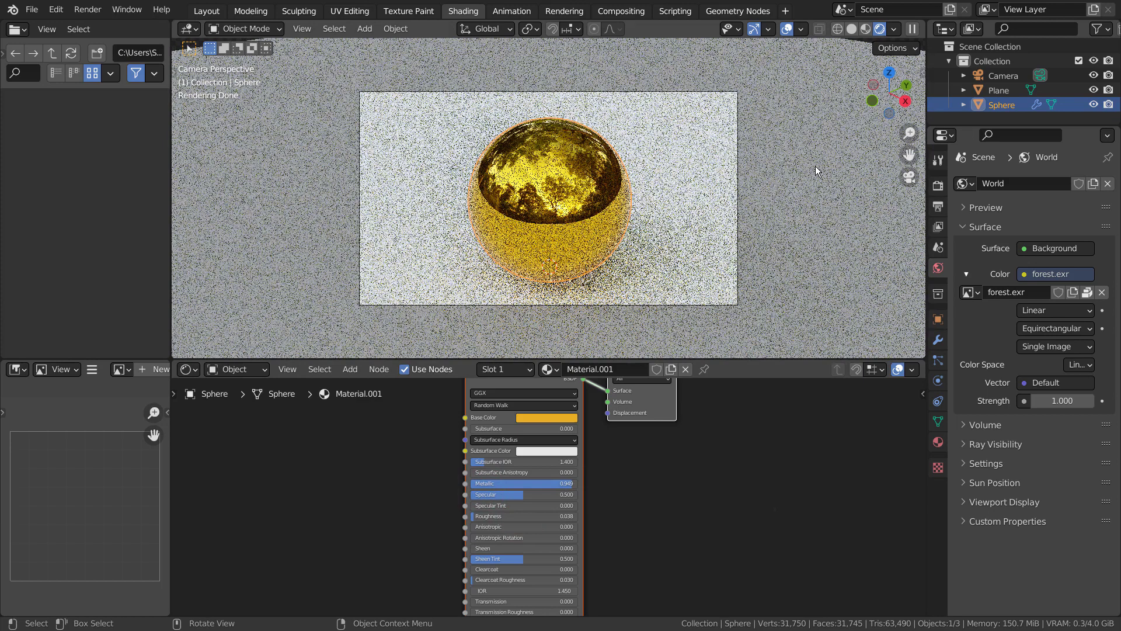
# Hide the floor plane and reselect the sphere
pyautogui.click(815, 169)
pyautogui.click(590, 179)
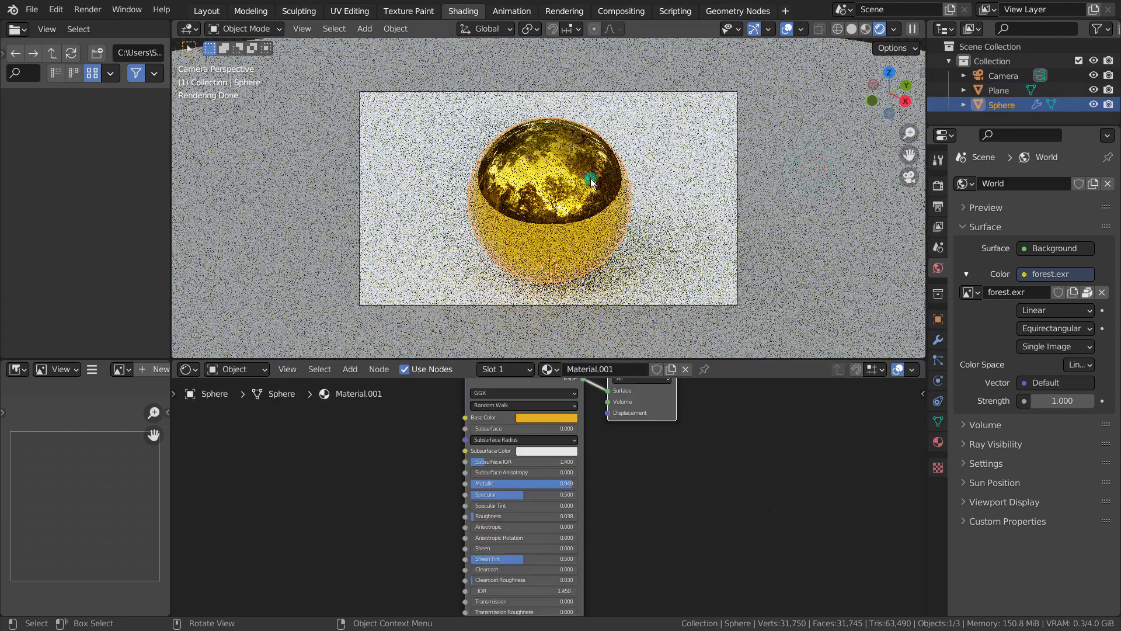
pyautogui.click(812, 244)
pyautogui.press('h')
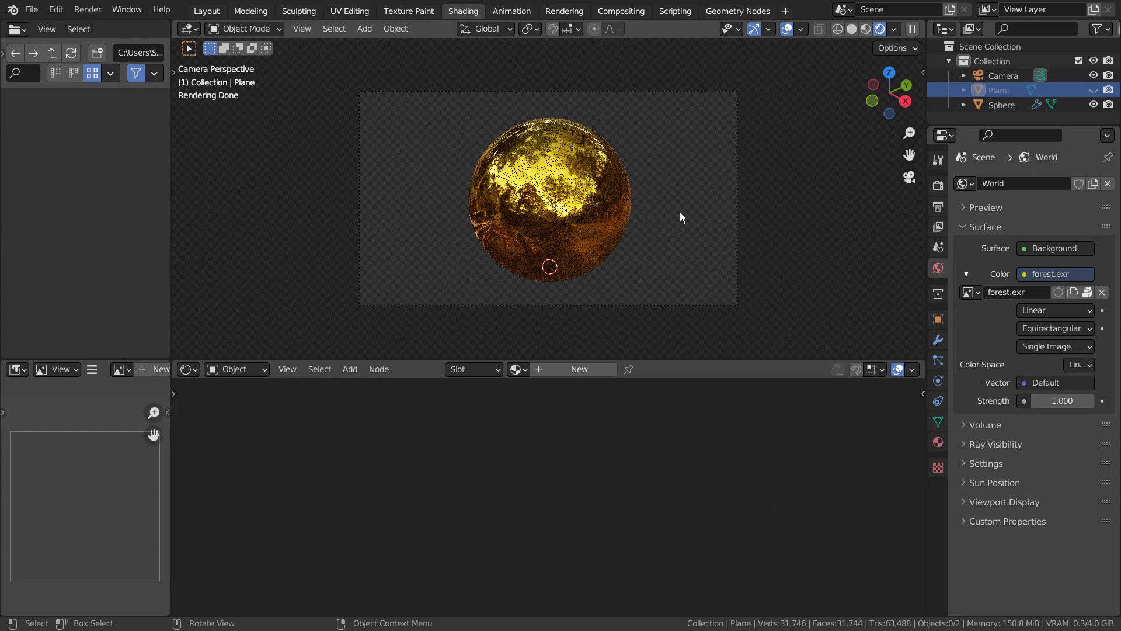
pyautogui.click(570, 190)
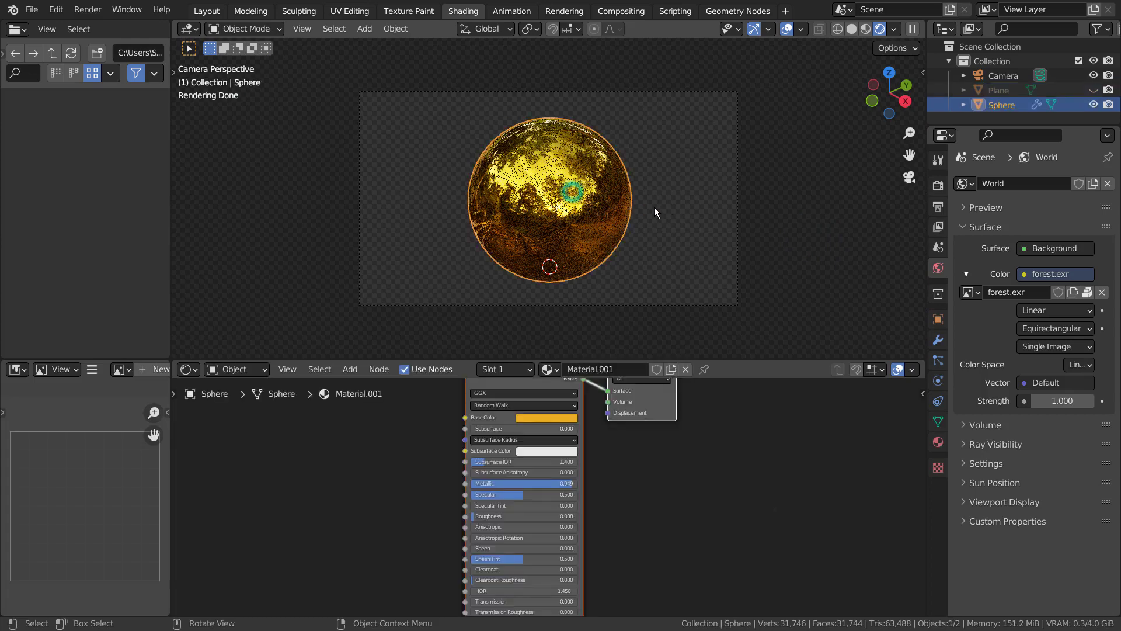
# Switch the viewport to material preview and examine the environment reflections on the sphere from close up and different angles
pyautogui.click(865, 29)
pyautogui.scroll(6, 622, 205)
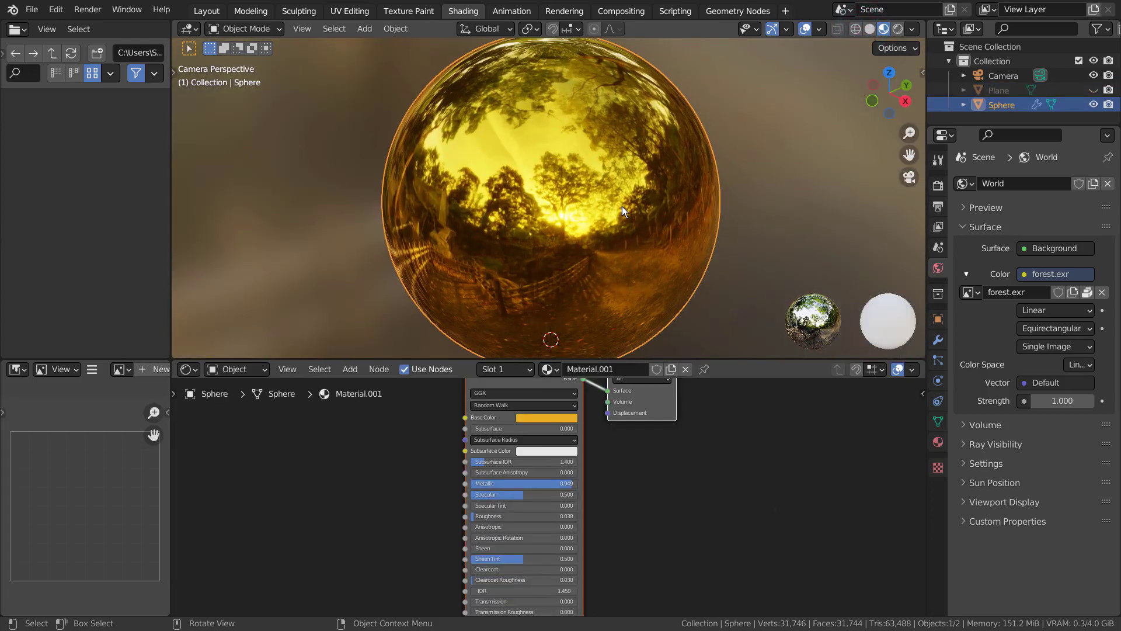
pyautogui.scroll(3, 622, 205)
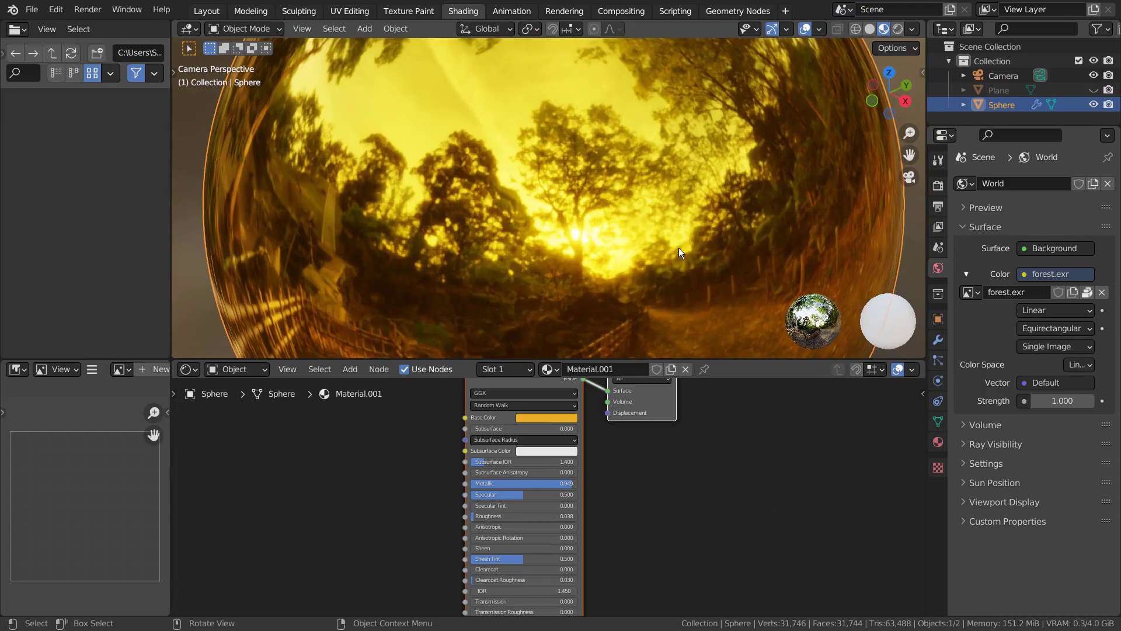
pyautogui.scroll(-6, 693, 256)
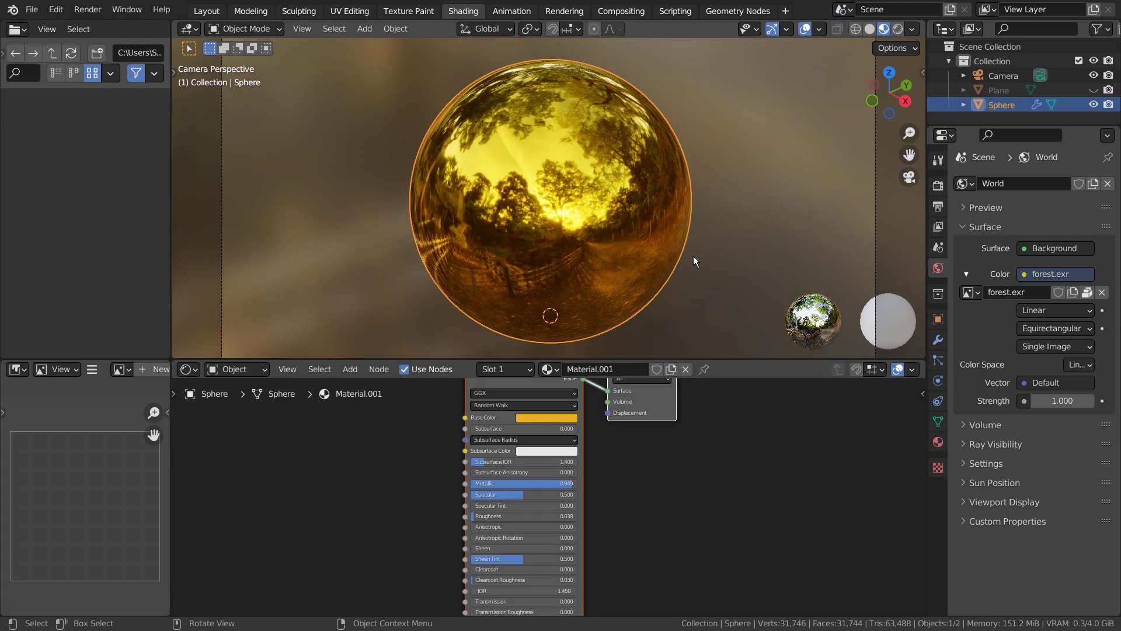
pyautogui.moveTo(696, 258); pyautogui.dragTo(643, 254, button='middle')
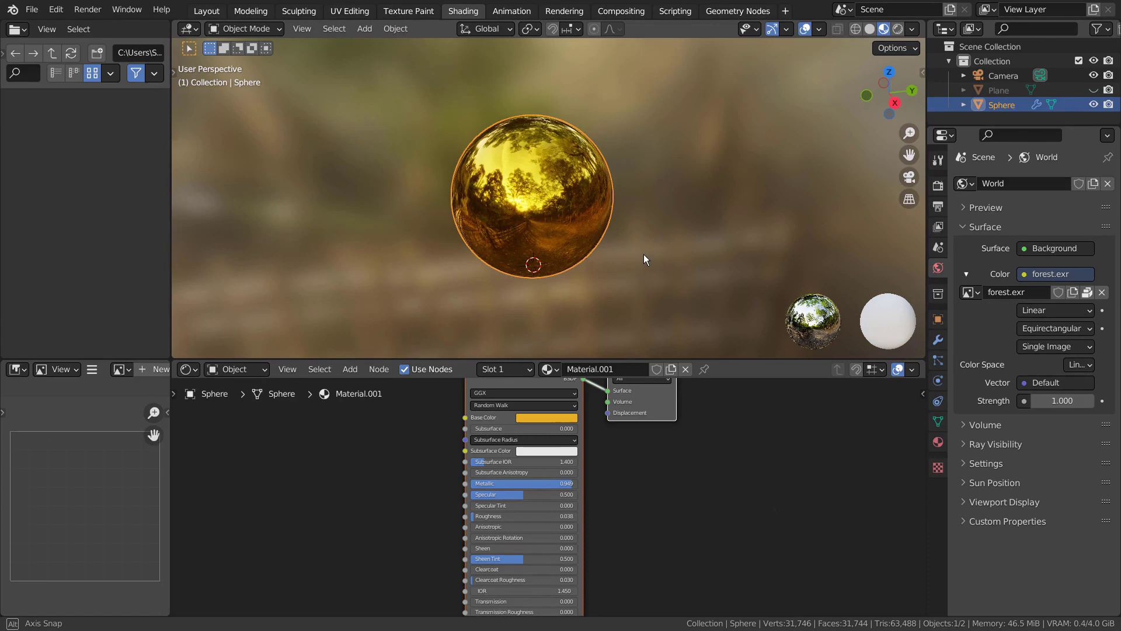
pyautogui.scroll(3, 610, 212)
pyautogui.moveTo(610, 212); pyautogui.dragTo(587, 216, button='middle')
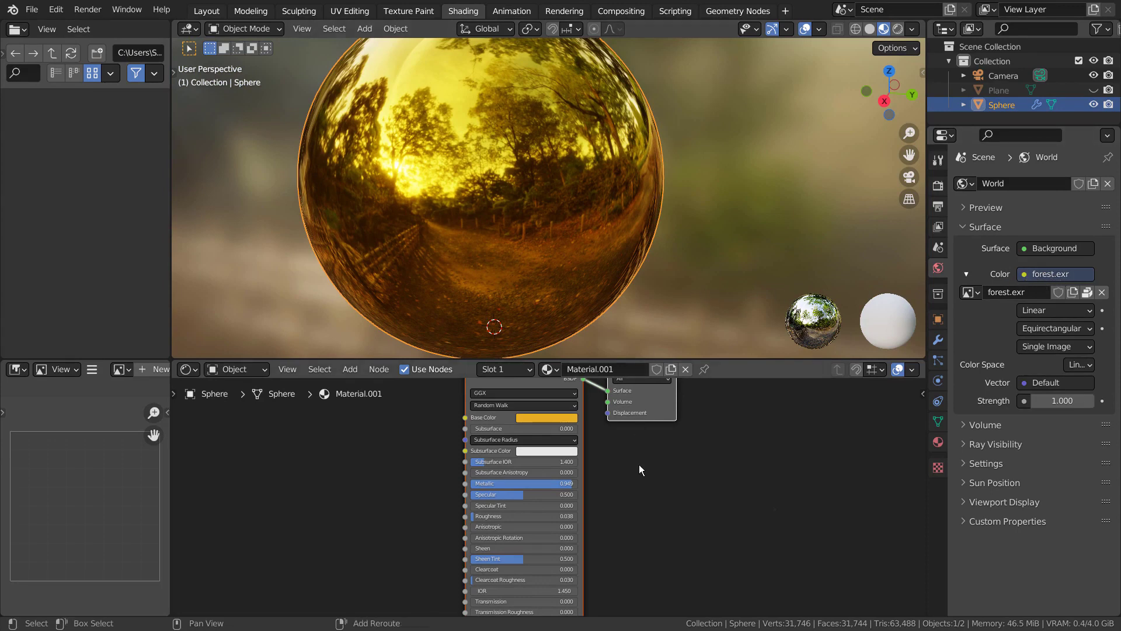
# Add a Noise Texture node to the sphere's material, placed just before the Principled BSDF
pyautogui.moveTo(641, 465); pyautogui.dragTo(708, 555, button='middle')
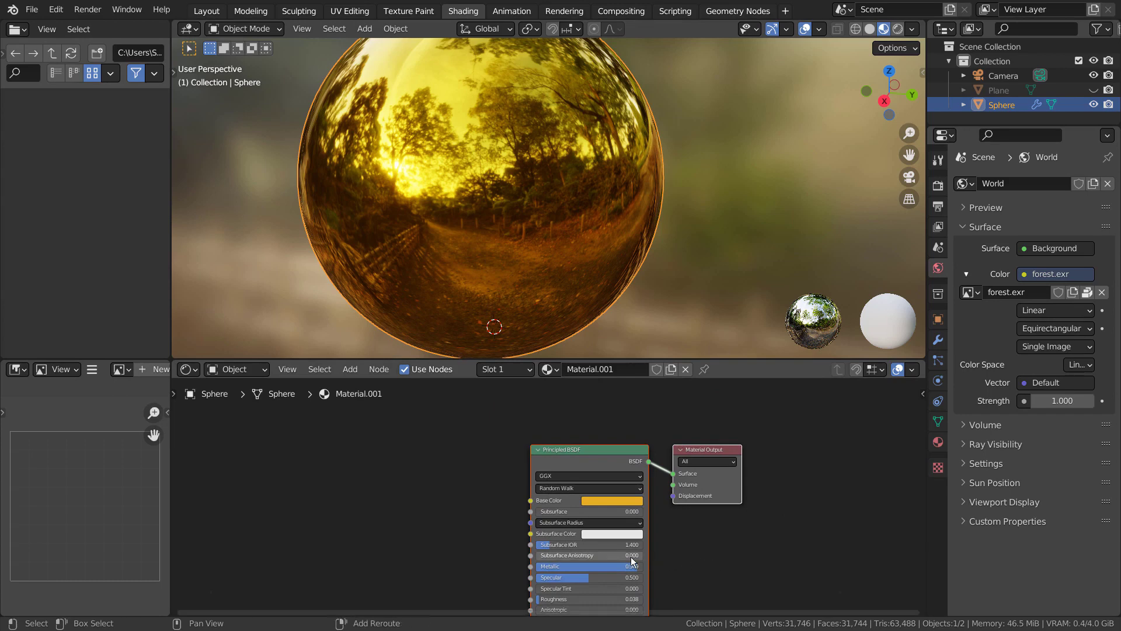
pyautogui.moveTo(631, 556); pyautogui.dragTo(670, 524, button='middle')
pyautogui.hotkey('shift', 'a')
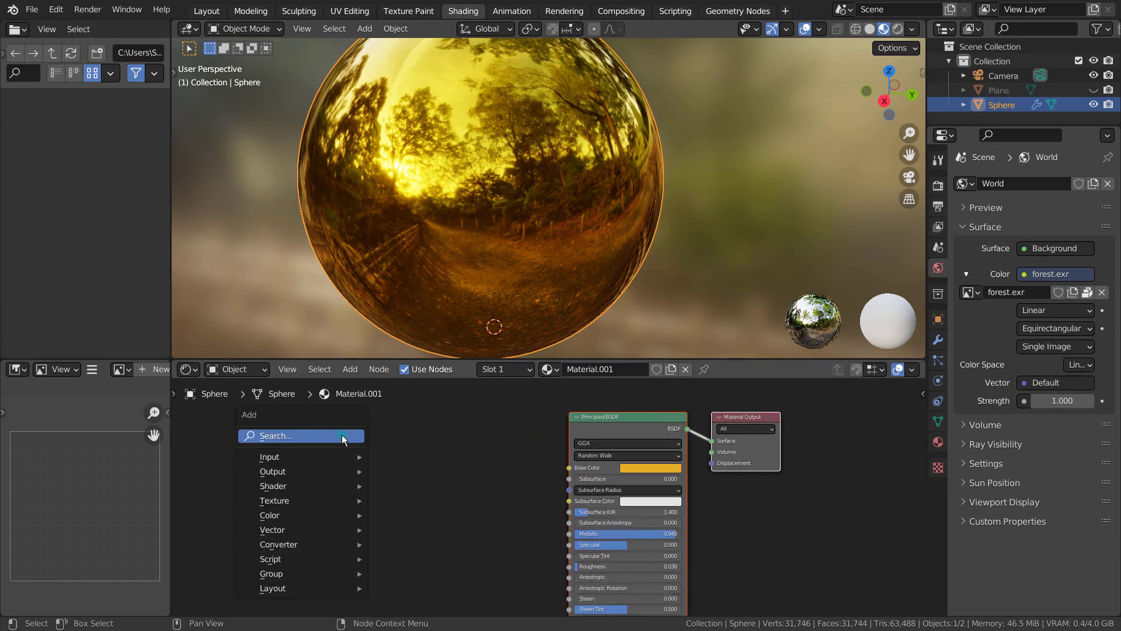
pyautogui.write('noise')
pyautogui.press('Down')
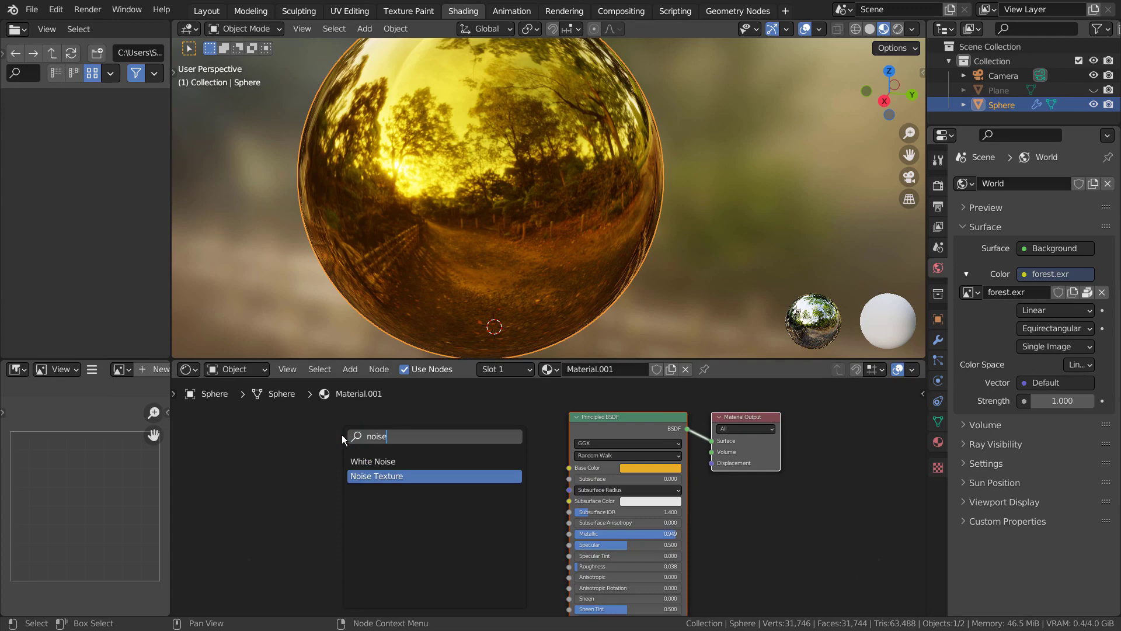
pyautogui.press('Return')
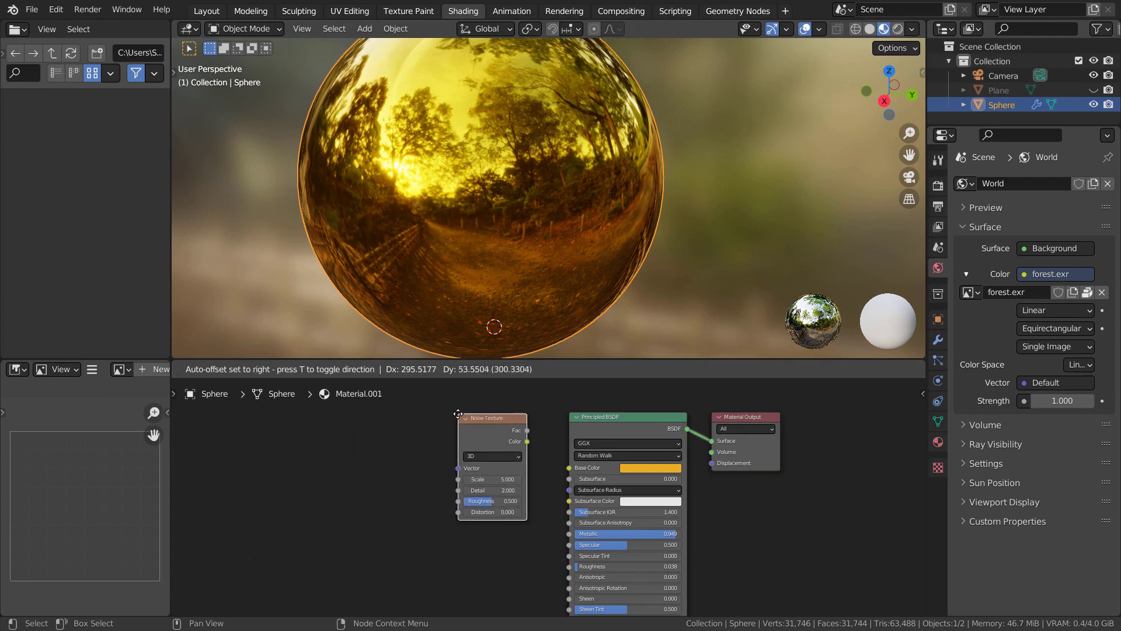
pyautogui.click(458, 409)
# Try the Noise Texture's Fac output as the Base Color, and replace that link with its Color output
pyautogui.moveTo(526, 432); pyautogui.dragTo(568, 468)
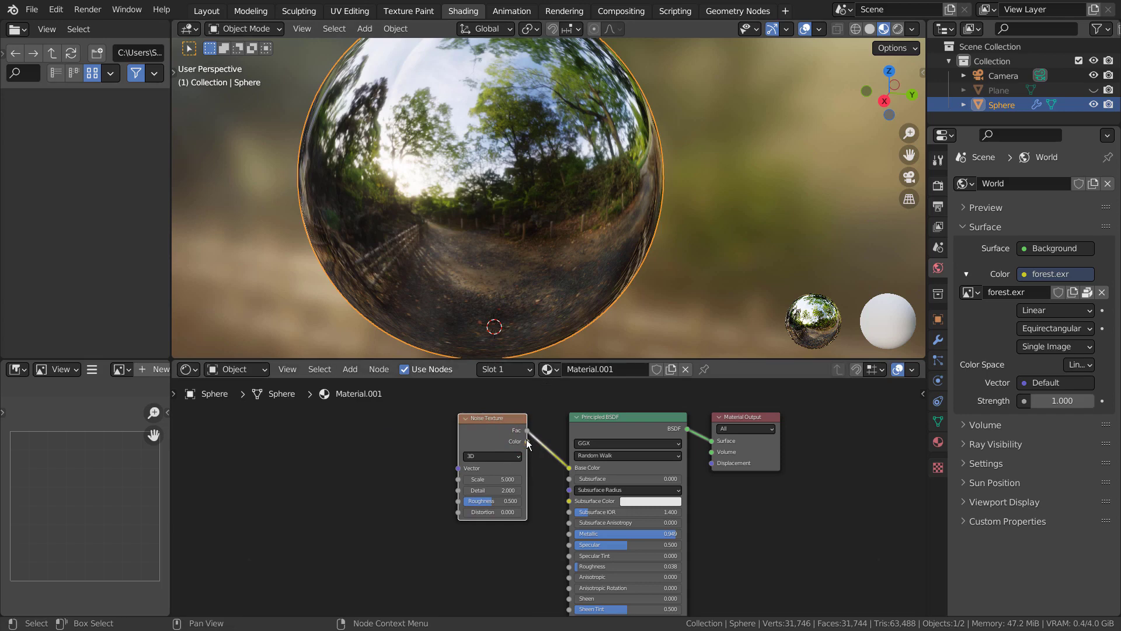
pyautogui.moveTo(526, 441); pyautogui.dragTo(569, 468)
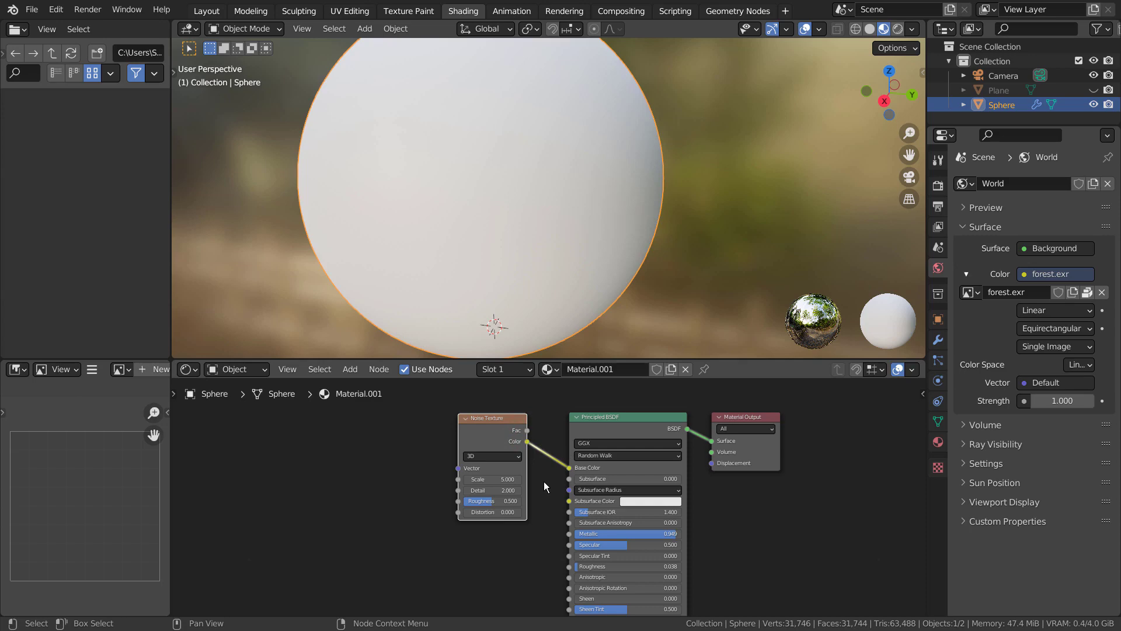
# Inspect the noise colouring on the sphere up close, and move the Noise Texture node farther away from the Principled BSDF
pyautogui.scroll(3, 537, 243)
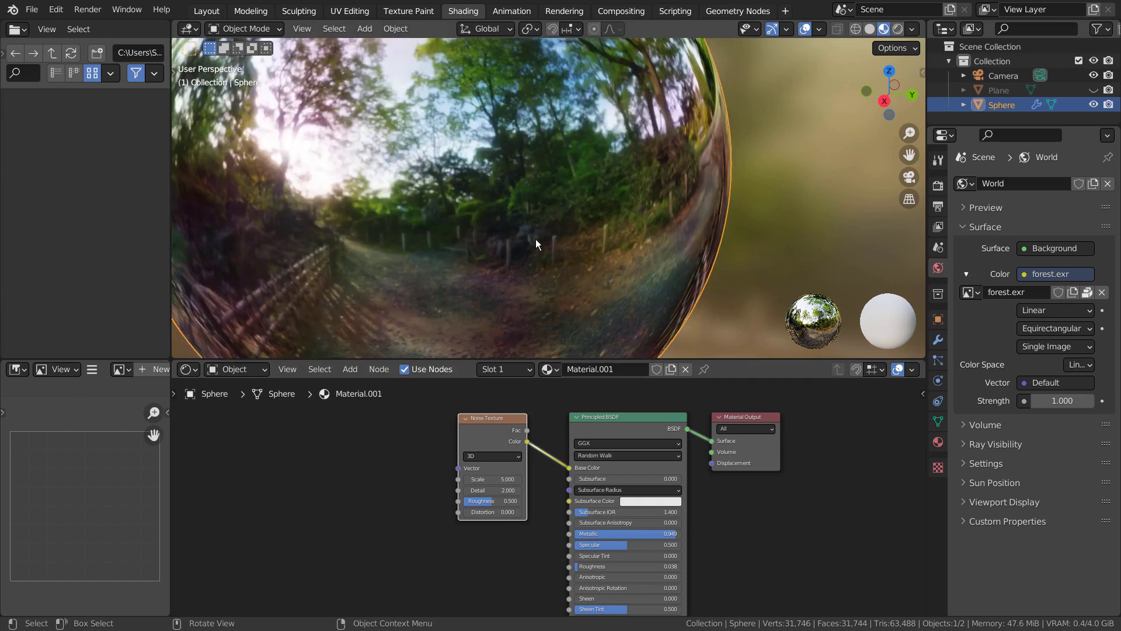
pyautogui.scroll(-3, 536, 243)
pyautogui.moveTo(576, 222); pyautogui.dragTo(549, 251, button='middle')
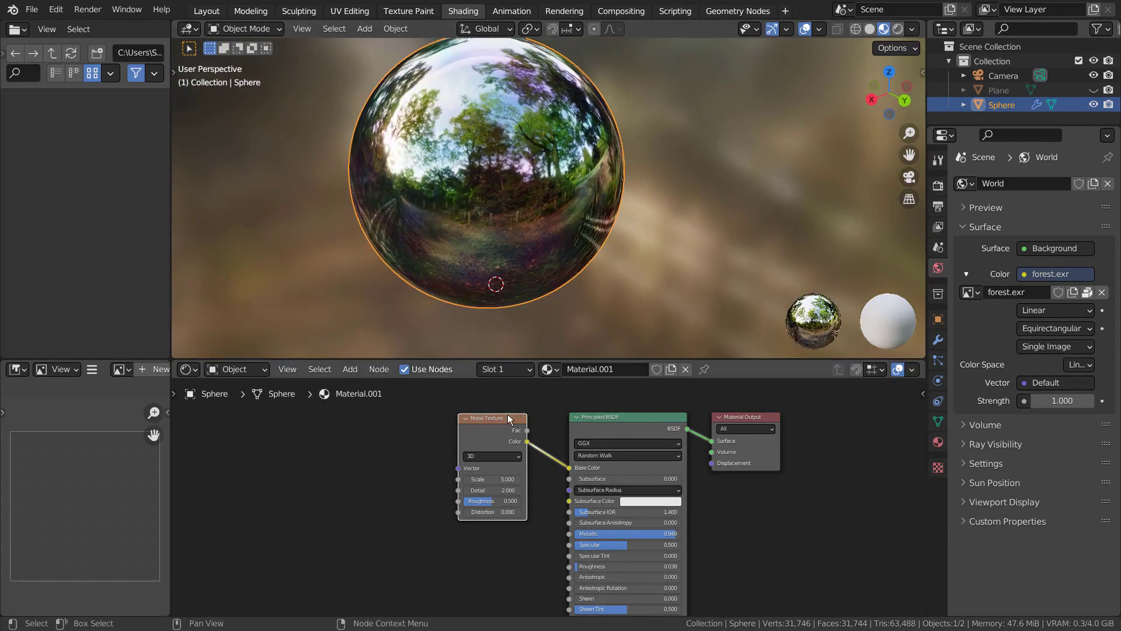
pyautogui.moveTo(507, 415); pyautogui.dragTo(404, 422)
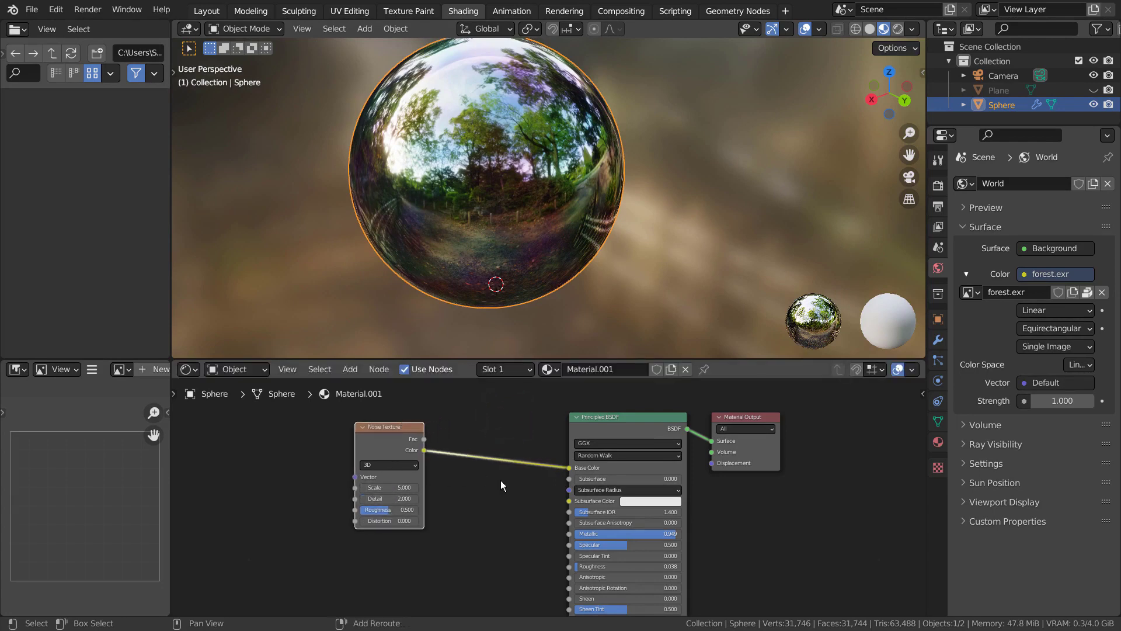
pyautogui.hotkey('shift', 'a')
pyautogui.click(496, 463)
pyautogui.write('rg')
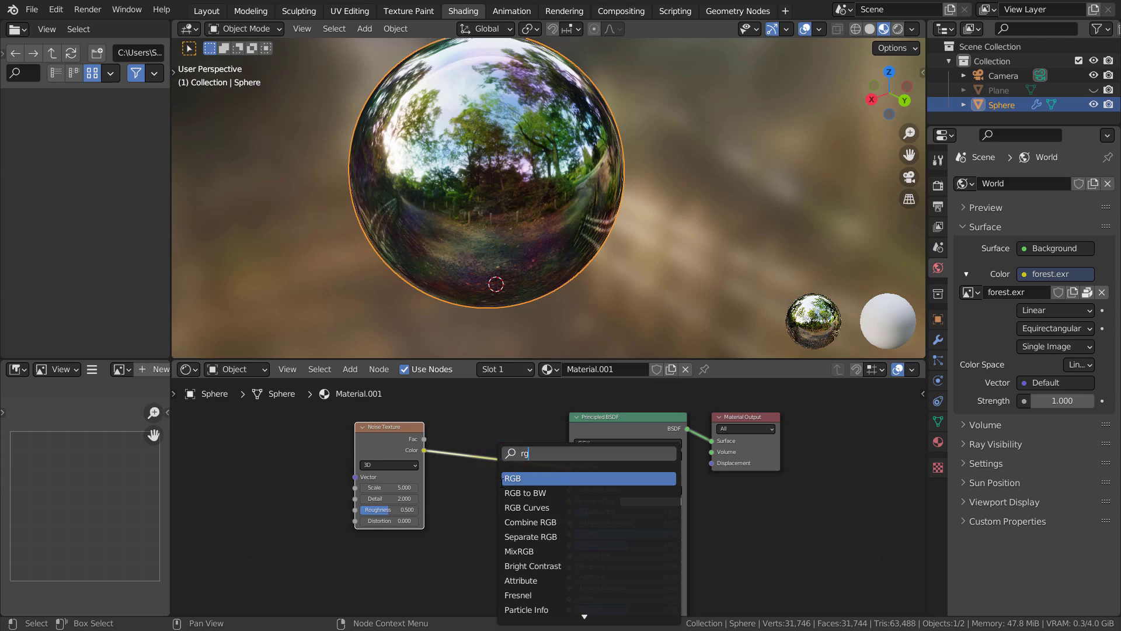
pyautogui.click(503, 478)
pyautogui.click(238, 455)
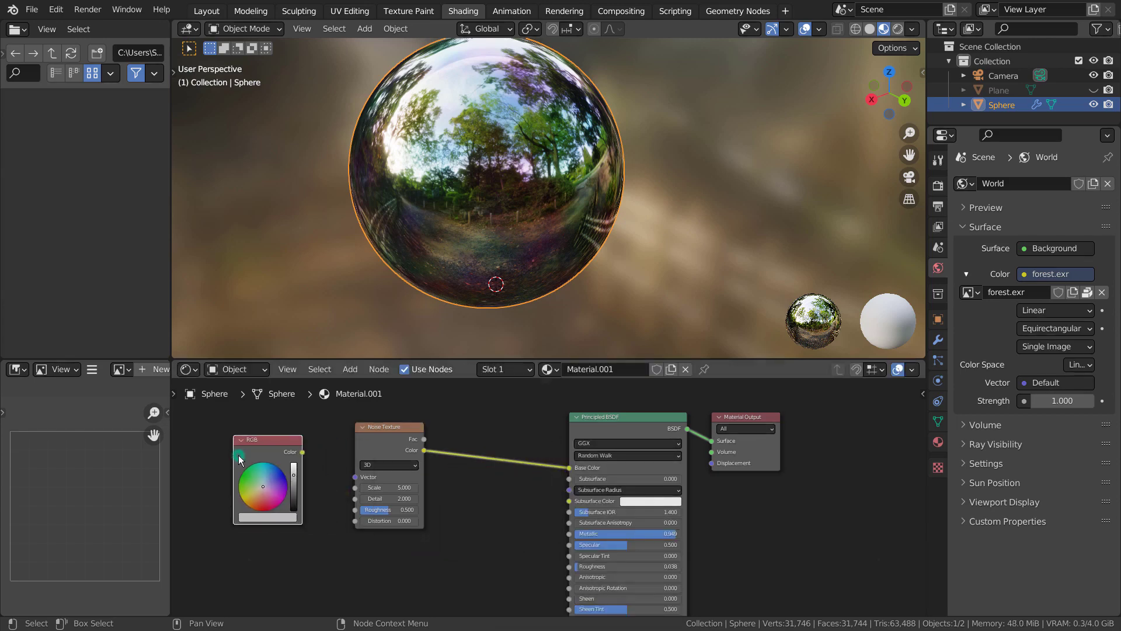
pyautogui.press('x')
# Insert a ColorRamp node between the Noise Texture and the Principled BSDF's Base Color, and set the noise Scale to 34
pyautogui.hotkey('shift', 'a')
pyautogui.click(493, 411)
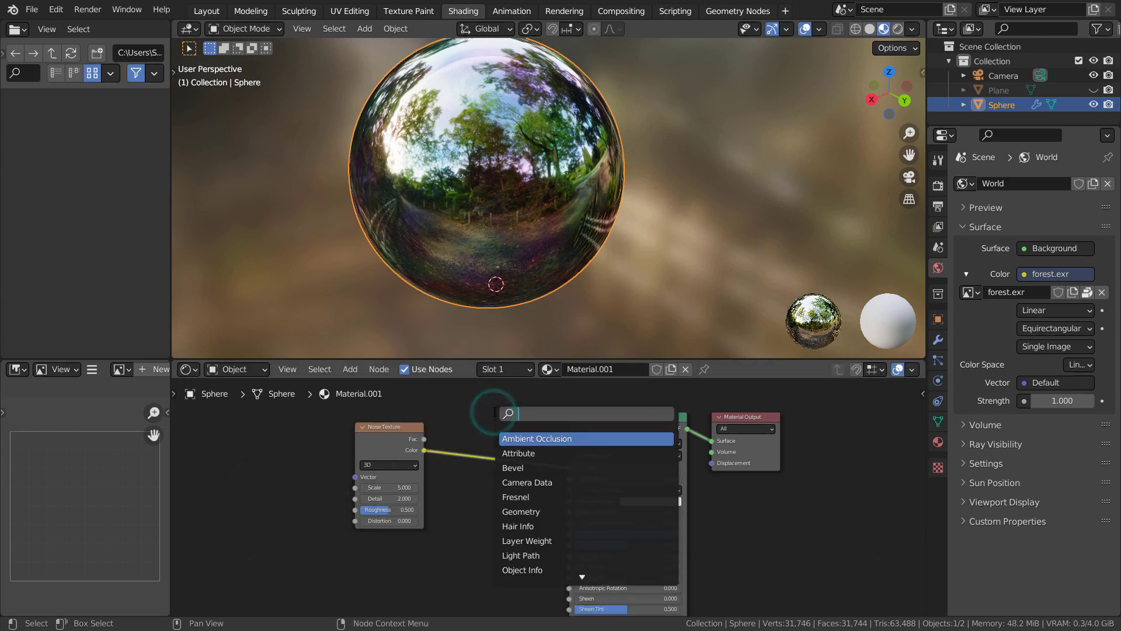
pyautogui.write('color')
pyautogui.press('Return')
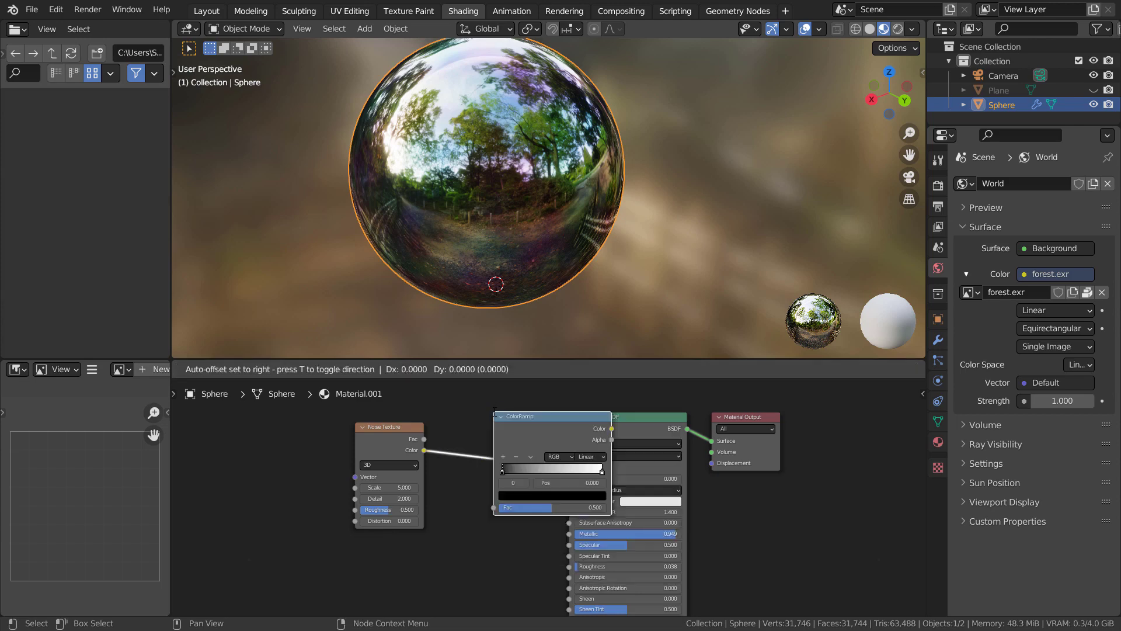
pyautogui.click(467, 423)
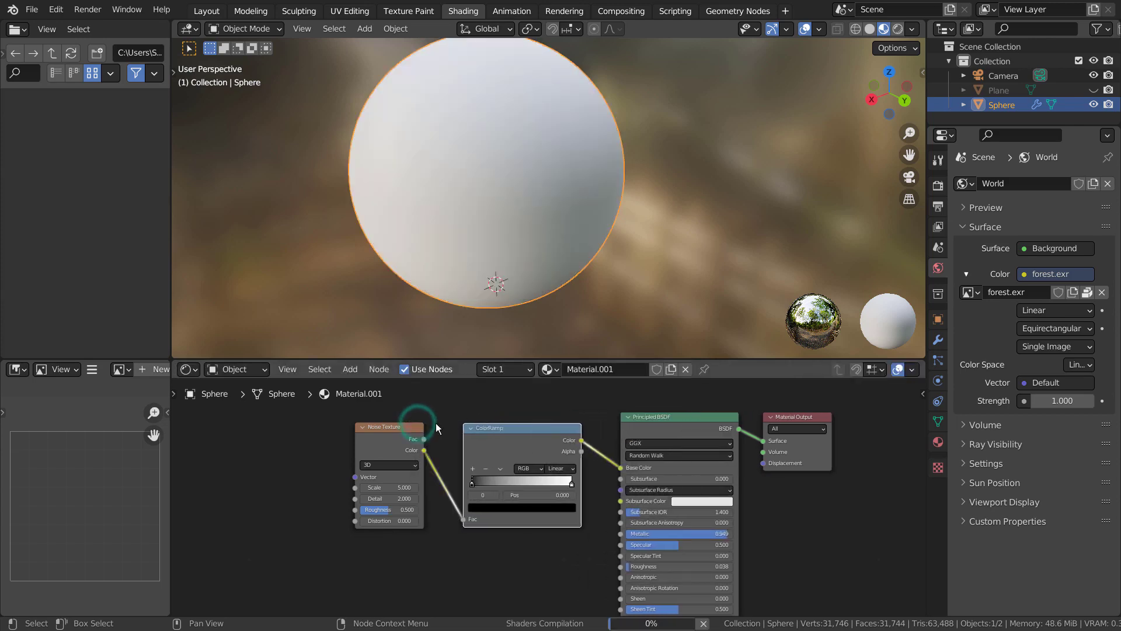
pyautogui.moveTo(519, 430); pyautogui.dragTo(517, 423)
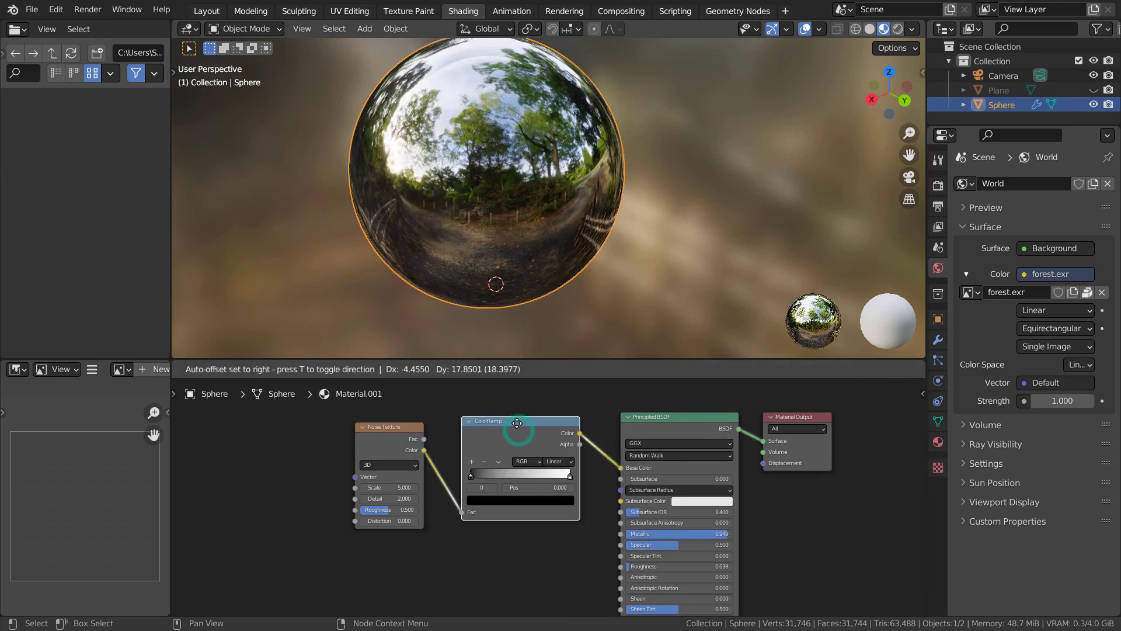
pyautogui.scroll(5, 526, 187)
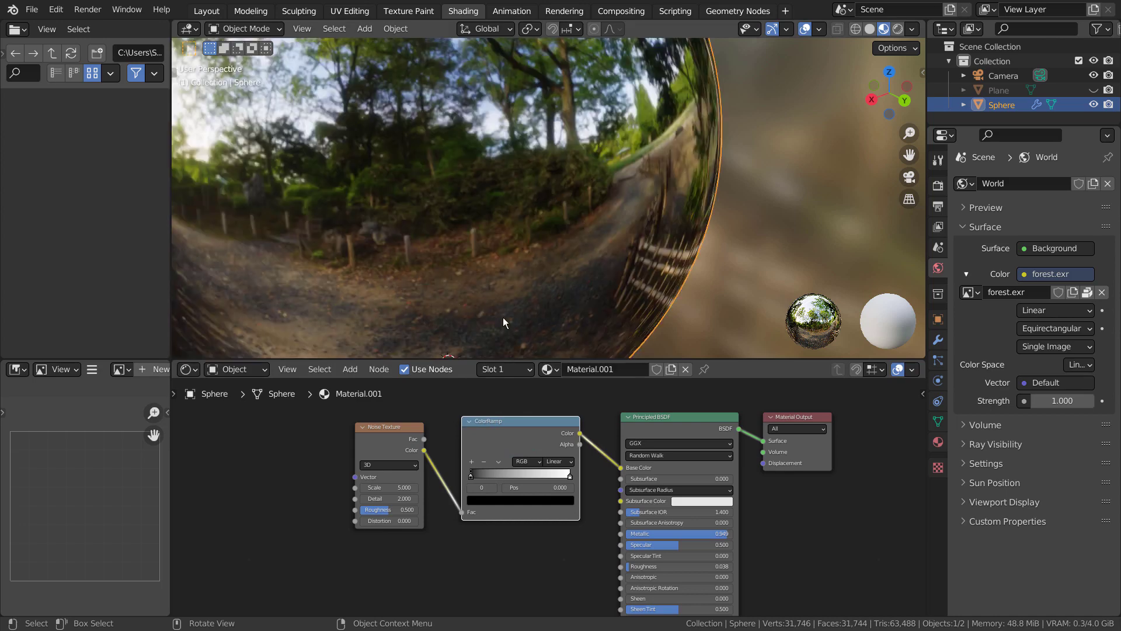
pyautogui.moveTo(384, 492); pyautogui.dragTo(500, 492)
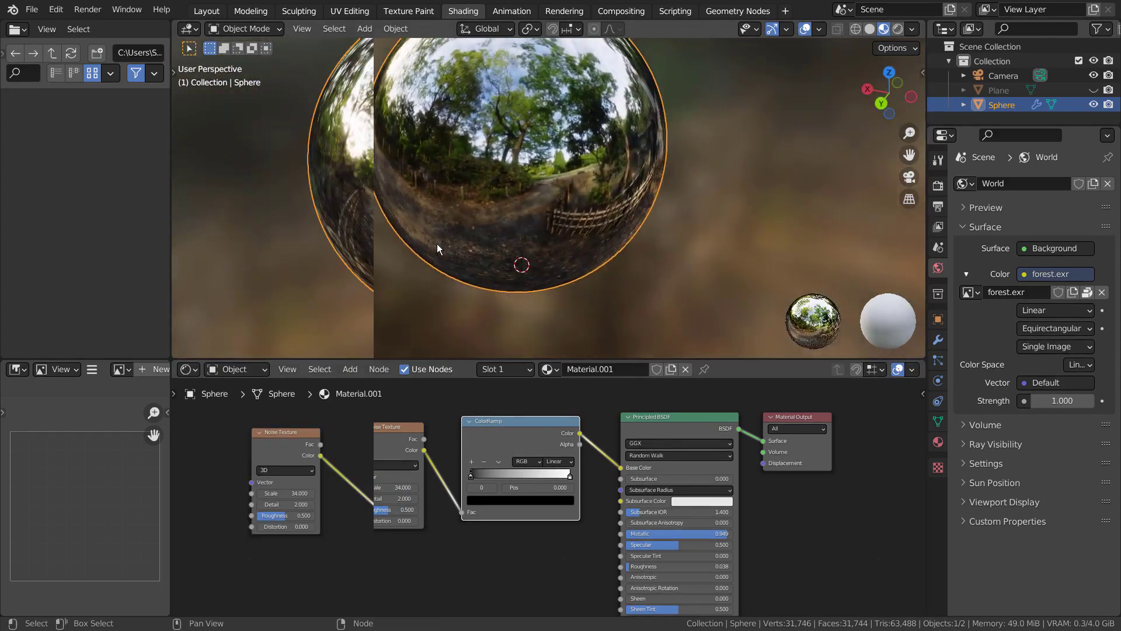
# Colour the ColorRamp's first stop yellow (H 0.109, S 0.976, V 1) and its last stop orange (H 0.067, S 0.962, V 1)
pyautogui.click(419, 518)
pyautogui.moveTo(489, 402); pyautogui.dragTo(490, 379)
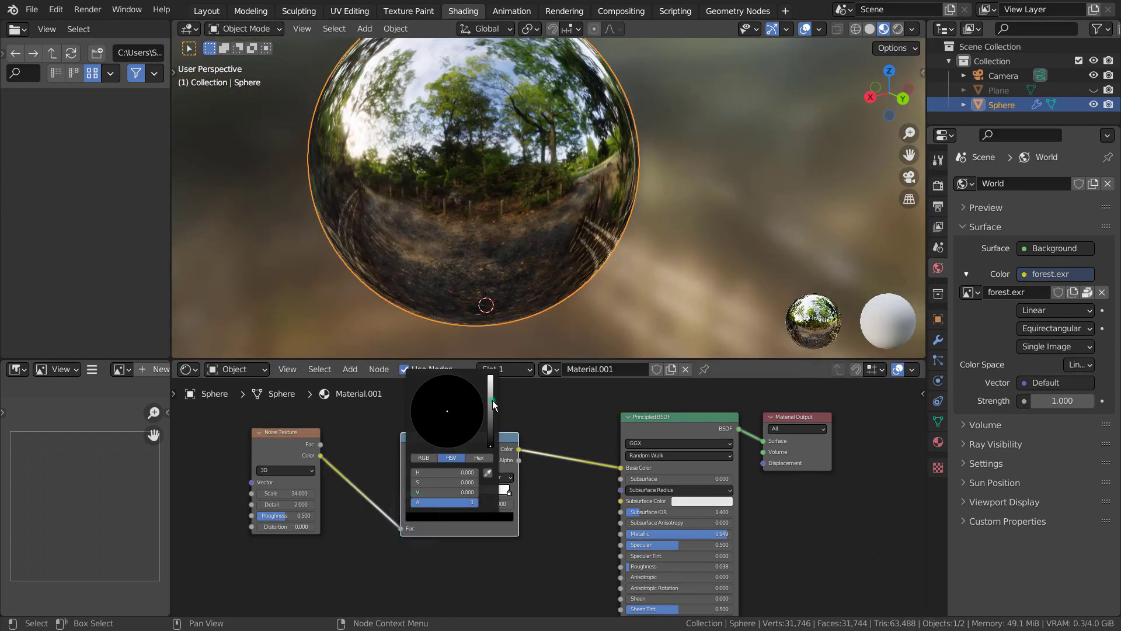
pyautogui.moveTo(432, 429); pyautogui.dragTo(425, 434)
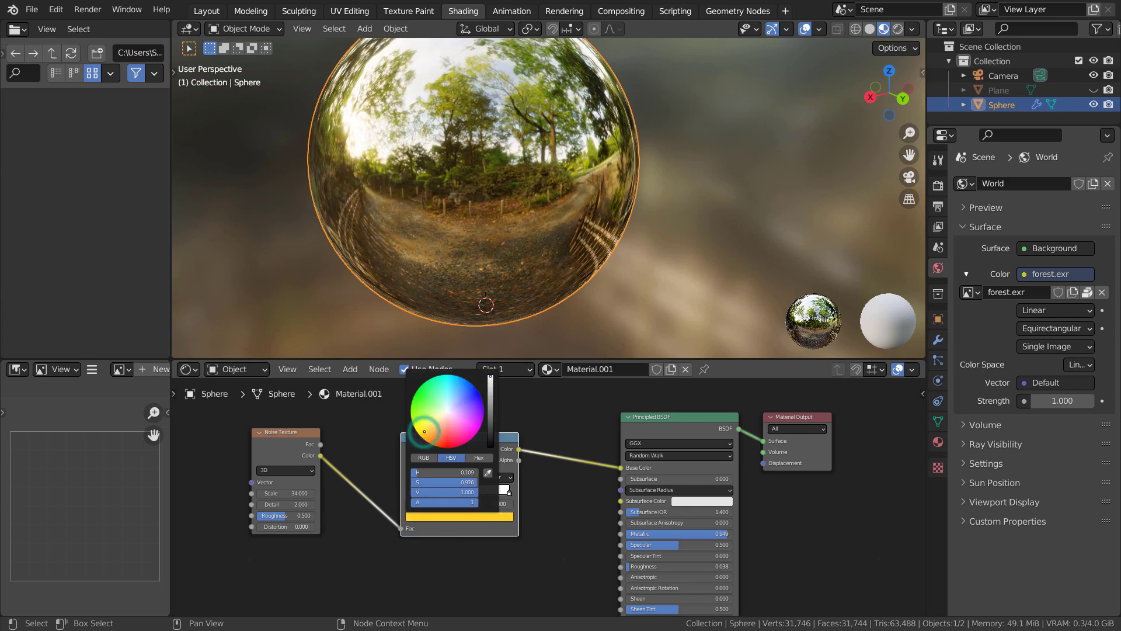
pyautogui.click(510, 495)
pyautogui.click(493, 516)
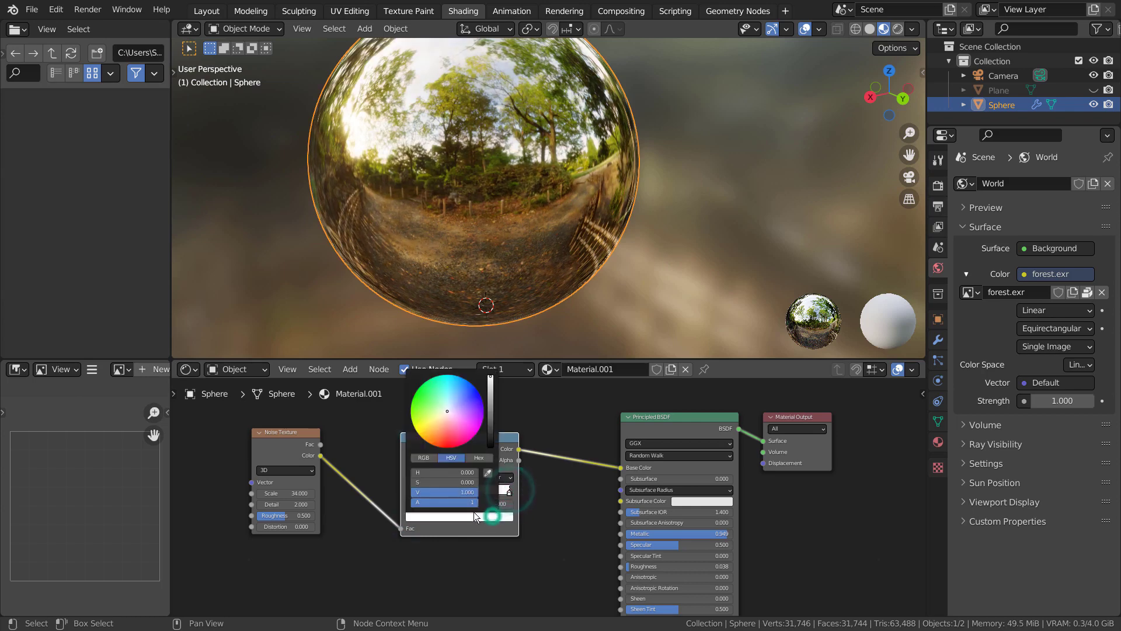
pyautogui.moveTo(439, 437)
pyautogui.mouseDown()
pyautogui.moveTo(421, 426)
pyautogui.moveTo(420, 396)
pyautogui.moveTo(469, 381)
pyautogui.moveTo(436, 416)
pyautogui.moveTo(451, 429)
pyautogui.moveTo(432, 433)
pyautogui.mouseUp()
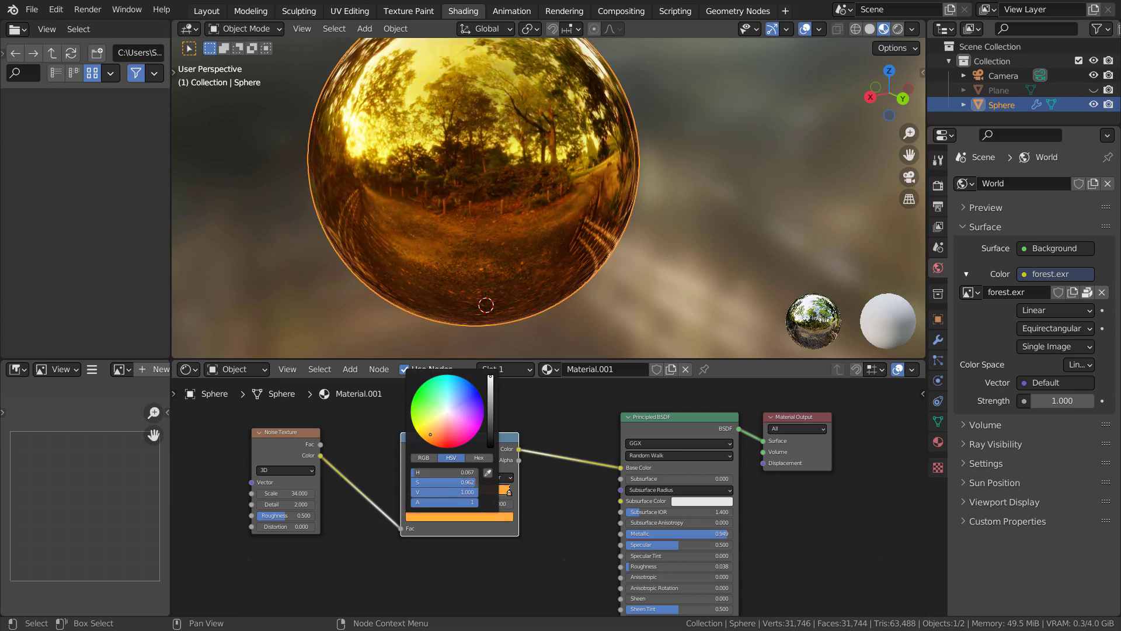
# Set the Noise Texture's Scale to 5.1 and inspect the golden sphere from another angle and up close
pyautogui.moveTo(286, 494); pyautogui.dragTo(307, 493)
pyautogui.scroll(3, 614, 209)
pyautogui.moveTo(614, 209); pyautogui.dragTo(587, 258, button='middle')
pyautogui.scroll(2, 672, 267)
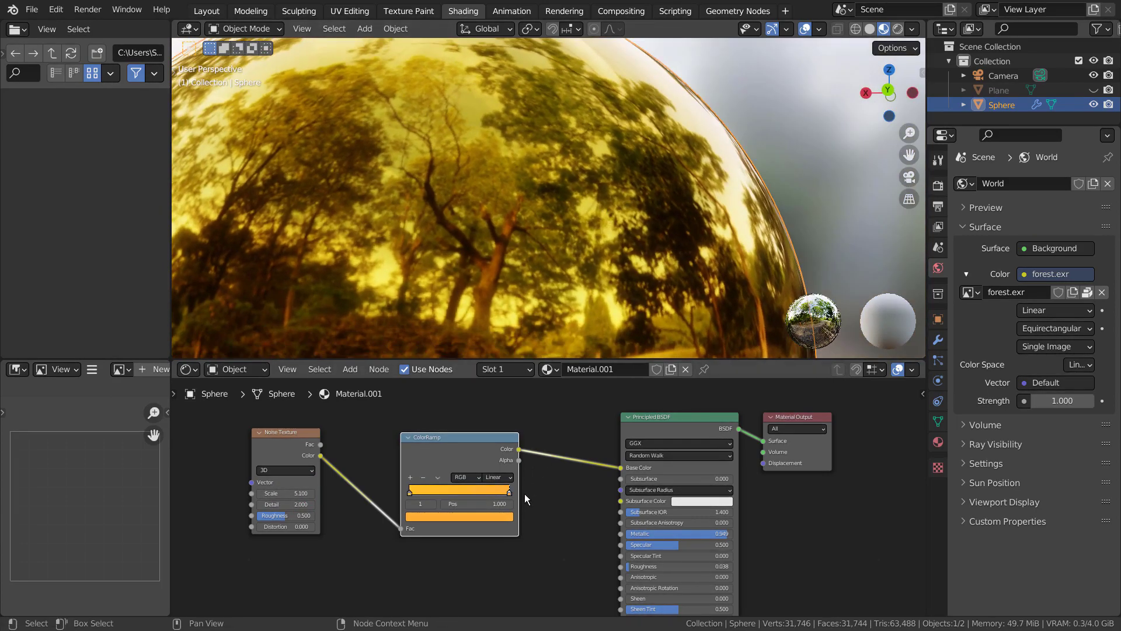
# Change the ColorRamp's last stop to white, check the sphere's colouring, and increase the Noise Texture's Scale
pyautogui.click(485, 517)
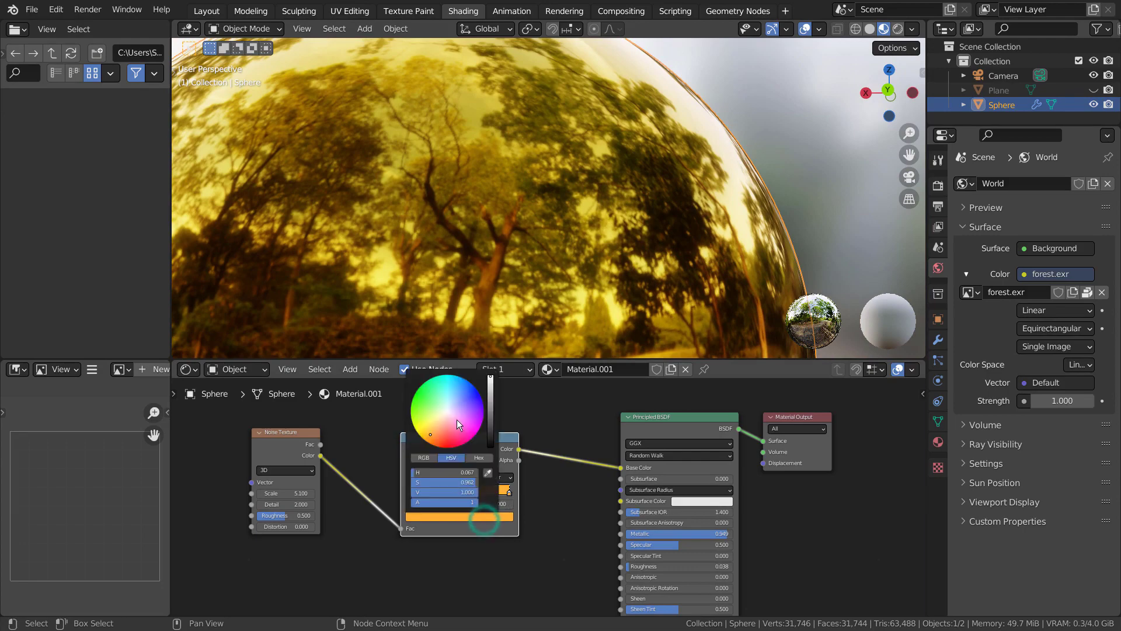
pyautogui.moveTo(457, 419); pyautogui.dragTo(447, 412)
pyautogui.scroll(-3, 650, 297)
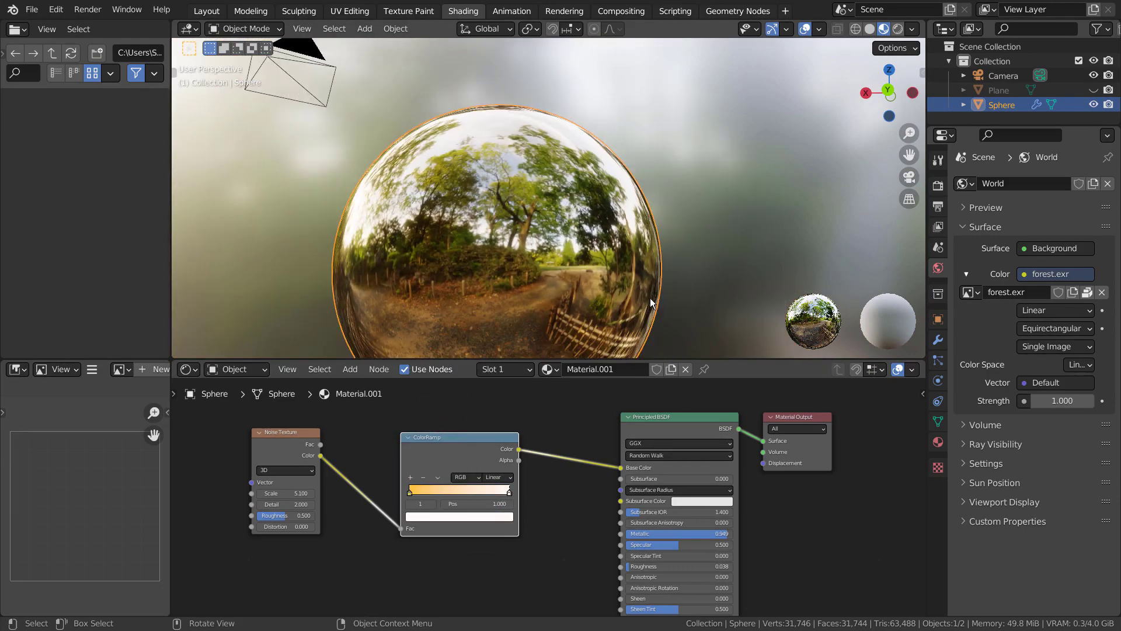
pyautogui.moveTo(650, 298); pyautogui.dragTo(598, 307, button='middle')
pyautogui.moveTo(302, 490); pyautogui.dragTo(397, 491)
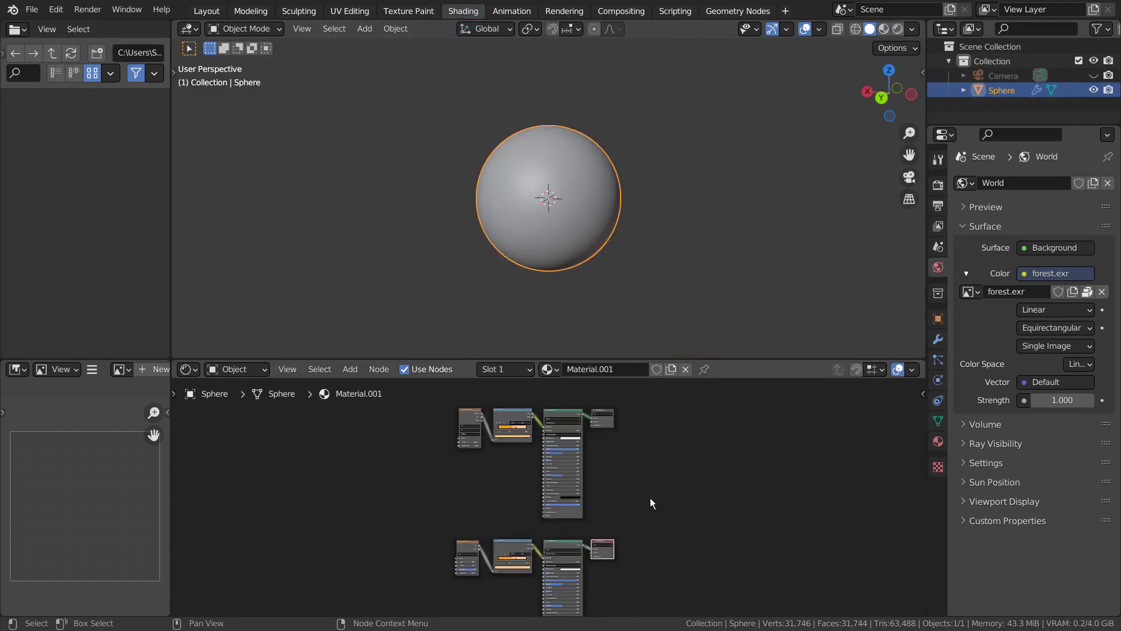
# Examine the prepared Noise Texture material setup, enlarging the node editor to view its ColorRamp and full Principled BSDF settings
pyautogui.scroll(3, 647, 495)
pyautogui.press('Home')
pyautogui.scroll(2, 681, 491)
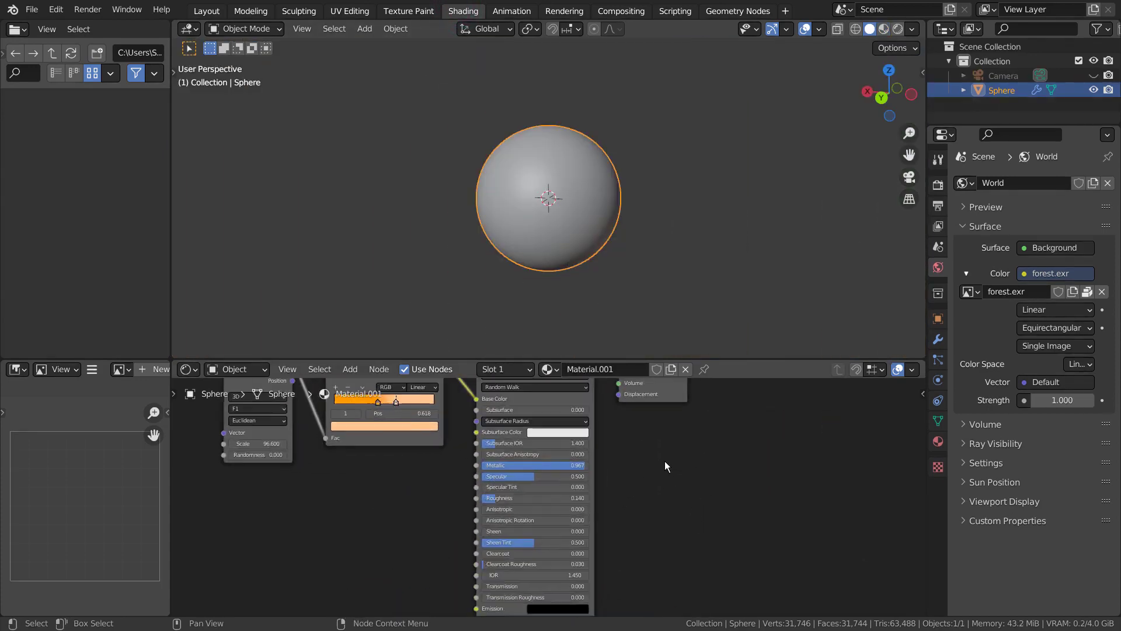
pyautogui.moveTo(416, 478); pyautogui.dragTo(418, 550, button='middle')
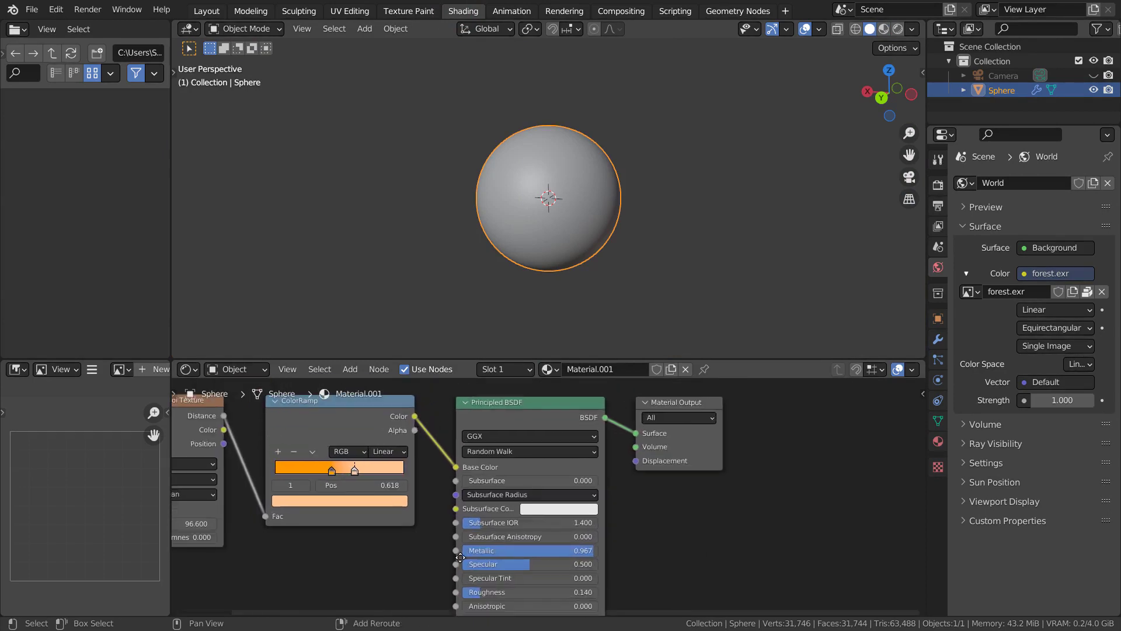
pyautogui.scroll(1, 439, 509)
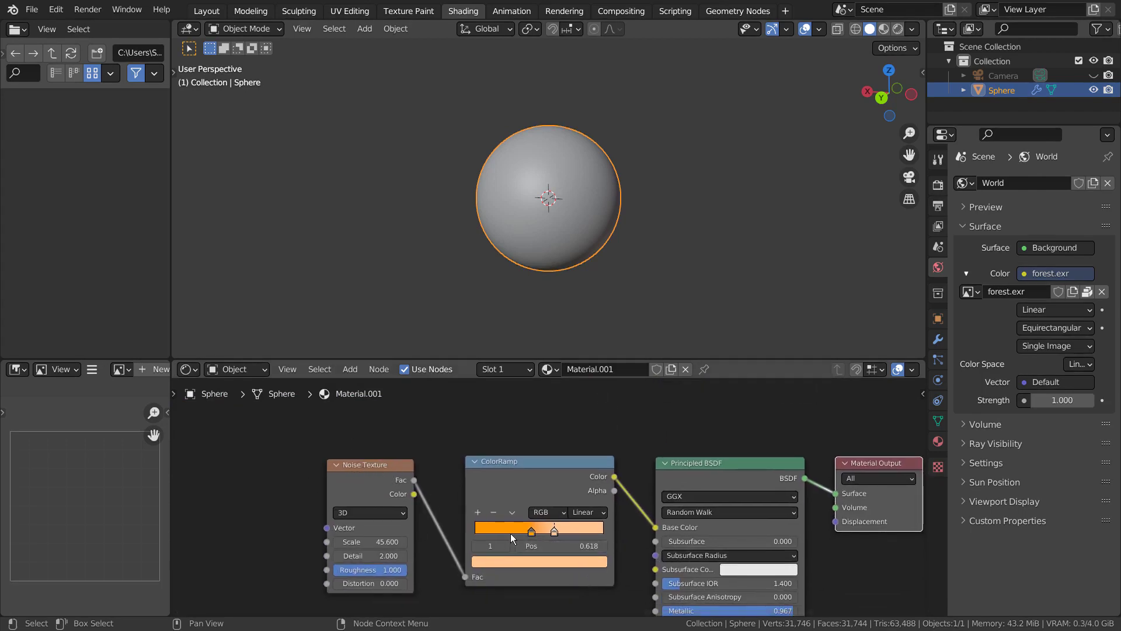
pyautogui.moveTo(642, 591); pyautogui.dragTo(488, 450, button='middle')
pyautogui.scroll(-1, 506, 522)
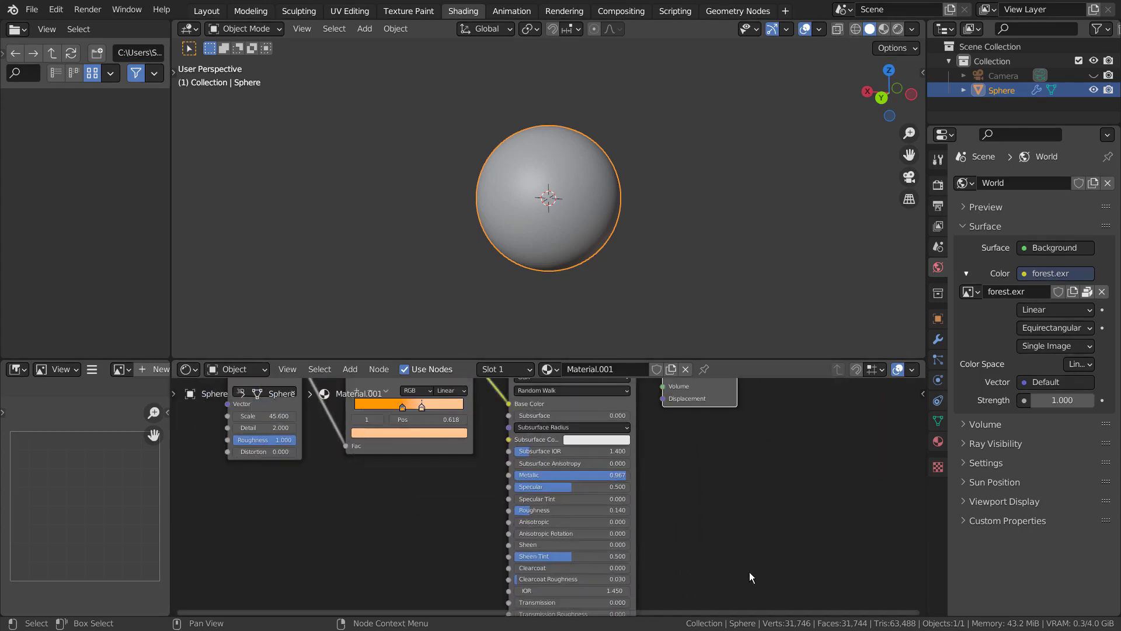
pyautogui.hotkey('ctrl', 'space')
pyautogui.scroll(-2, 808, 406)
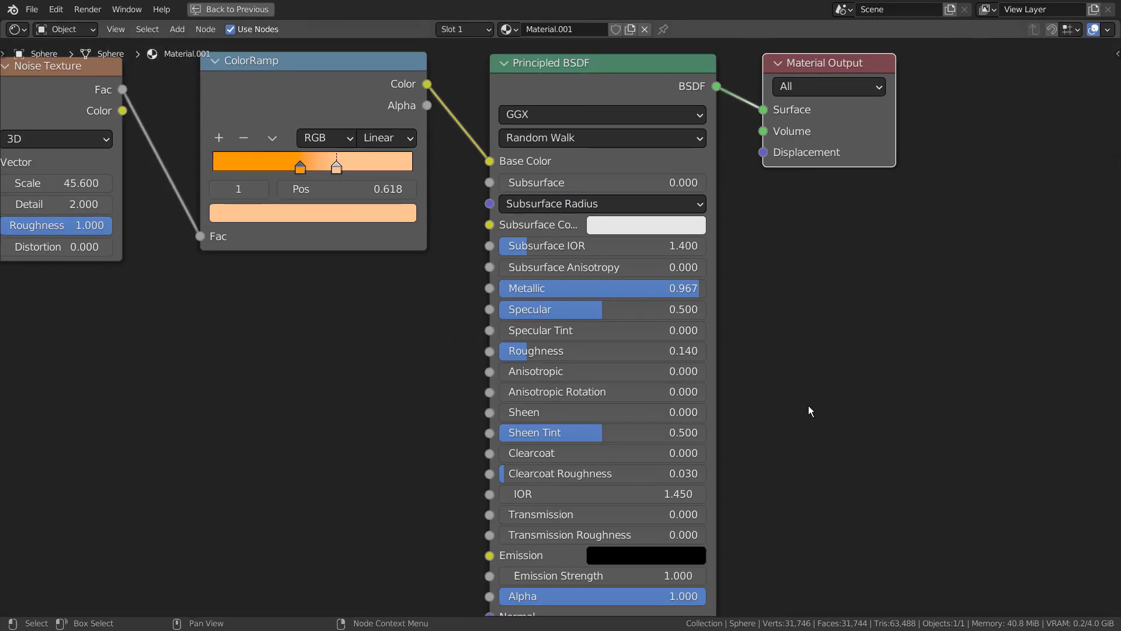
pyautogui.scroll(-3, 808, 405)
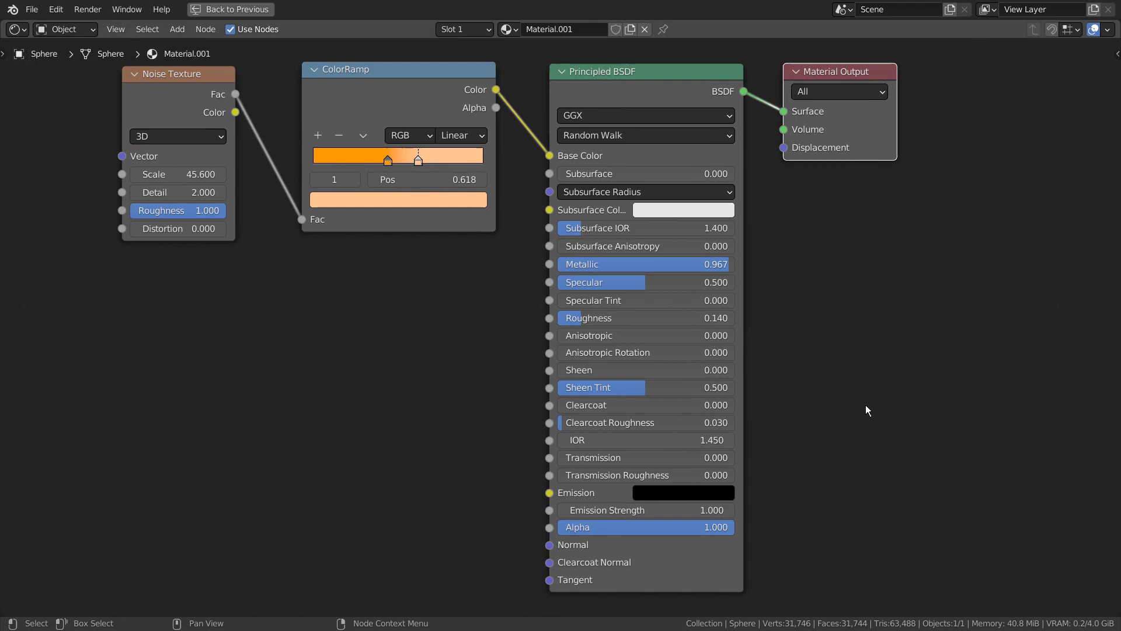
pyautogui.hotkey('ctrl', 'space')
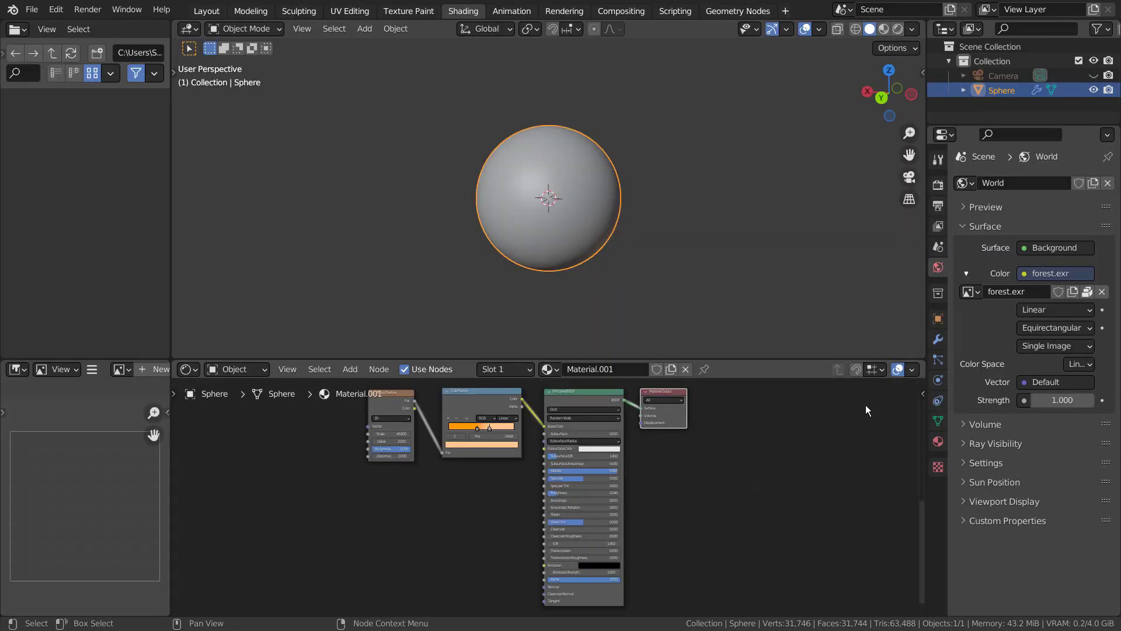
# Switch the viewport to material preview and examine the noise-patterned metallic sphere from different angles and distances
pyautogui.click(886, 29)
pyautogui.scroll(10, 658, 204)
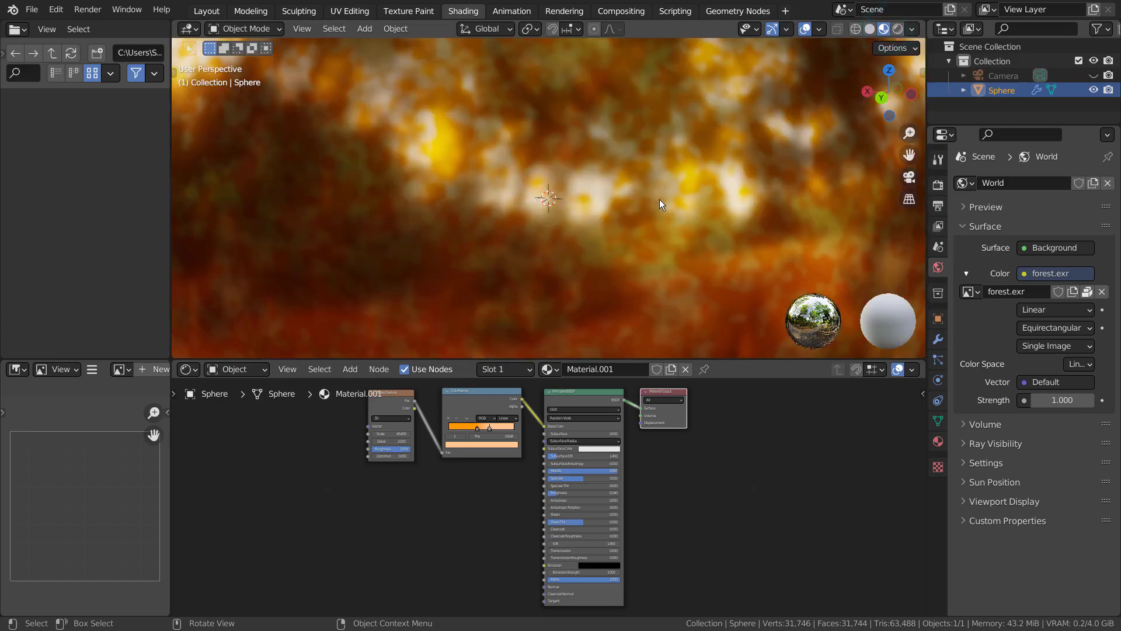
pyautogui.scroll(-4, 660, 199)
pyautogui.moveTo(744, 198); pyautogui.dragTo(598, 177, button='middle')
pyautogui.scroll(3, 630, 153)
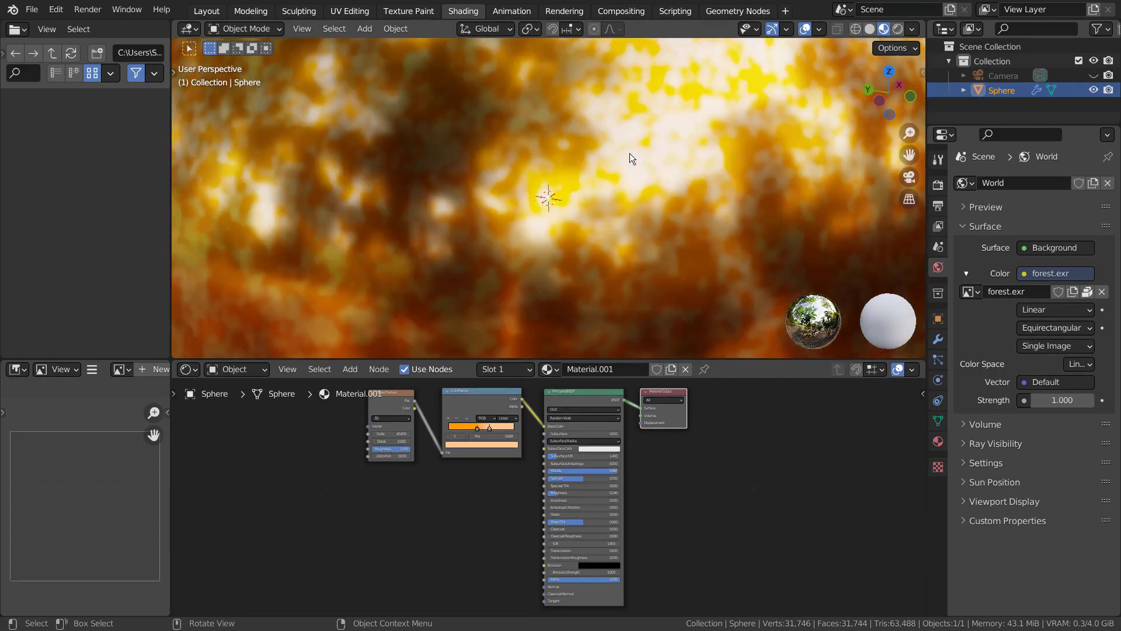
pyautogui.scroll(-3, 629, 153)
pyautogui.scroll(3, 475, 409)
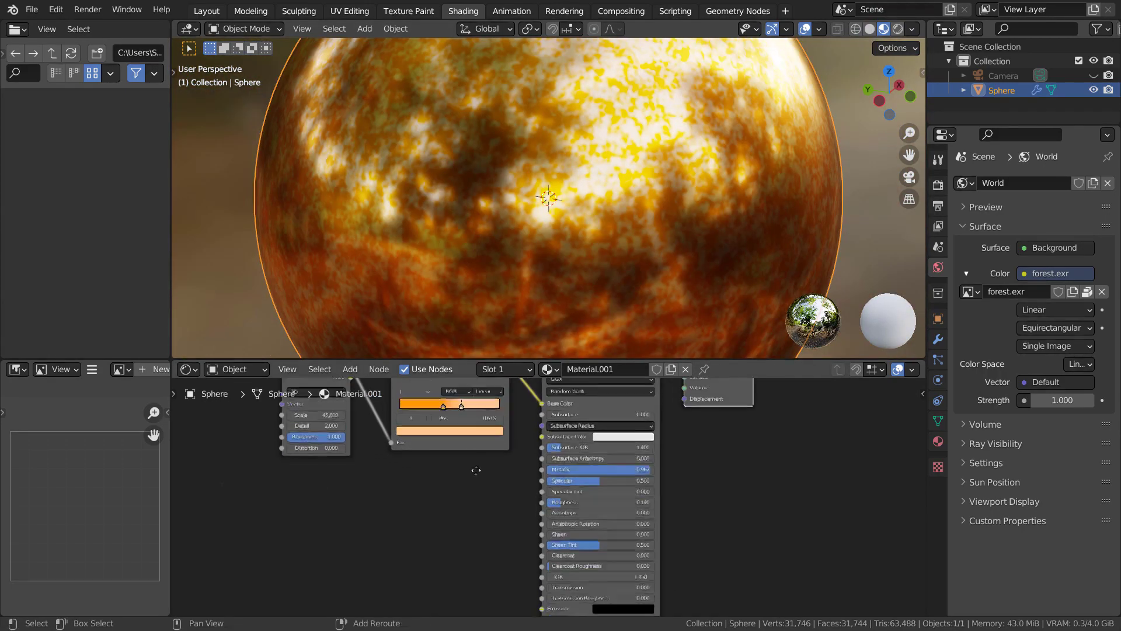
# Bring the ColorRamp's two stops closer together, with the orange stop at position 0.473, and inspect the sharper pattern on the sphere
pyautogui.moveTo(476, 470); pyautogui.dragTo(554, 501, button='middle')
pyautogui.scroll(3, 476, 517)
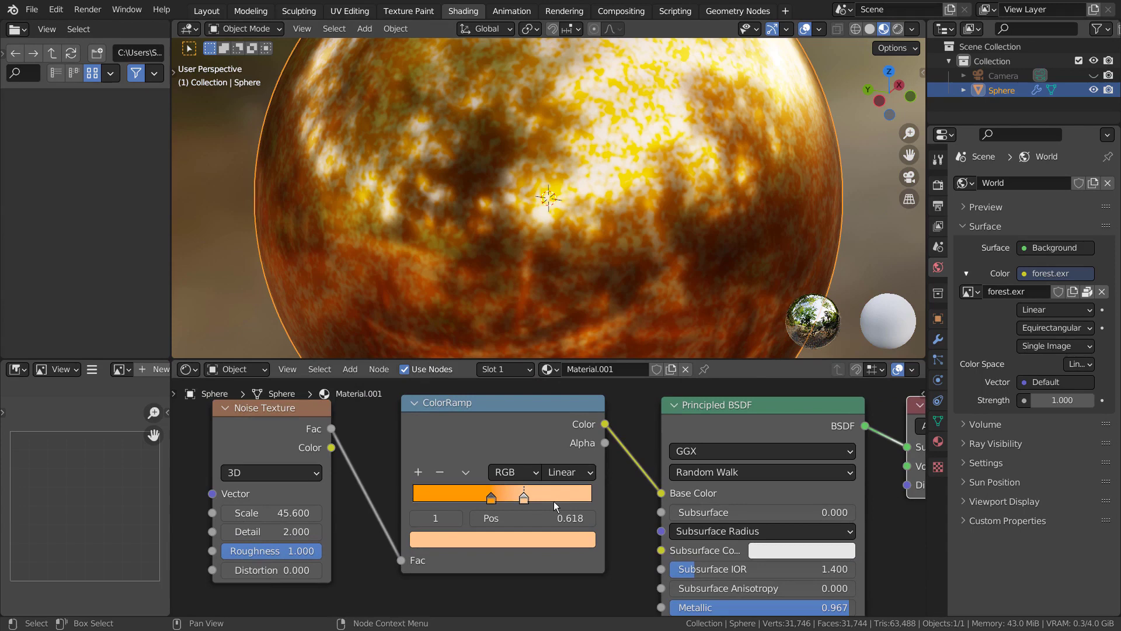
pyautogui.moveTo(526, 500)
pyautogui.mouseDown()
pyautogui.moveTo(540, 501)
pyautogui.moveTo(420, 509)
pyautogui.moveTo(573, 517)
pyautogui.moveTo(499, 517)
pyautogui.mouseUp()
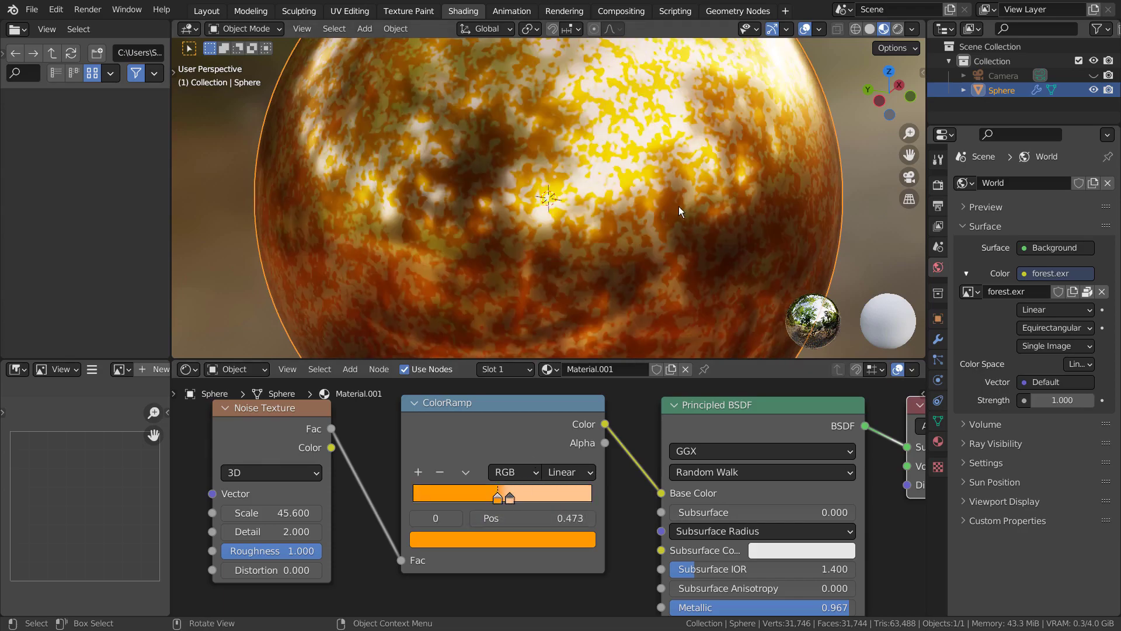
pyautogui.scroll(-2, 679, 206)
pyautogui.moveTo(674, 214); pyautogui.dragTo(613, 203, button='middle')
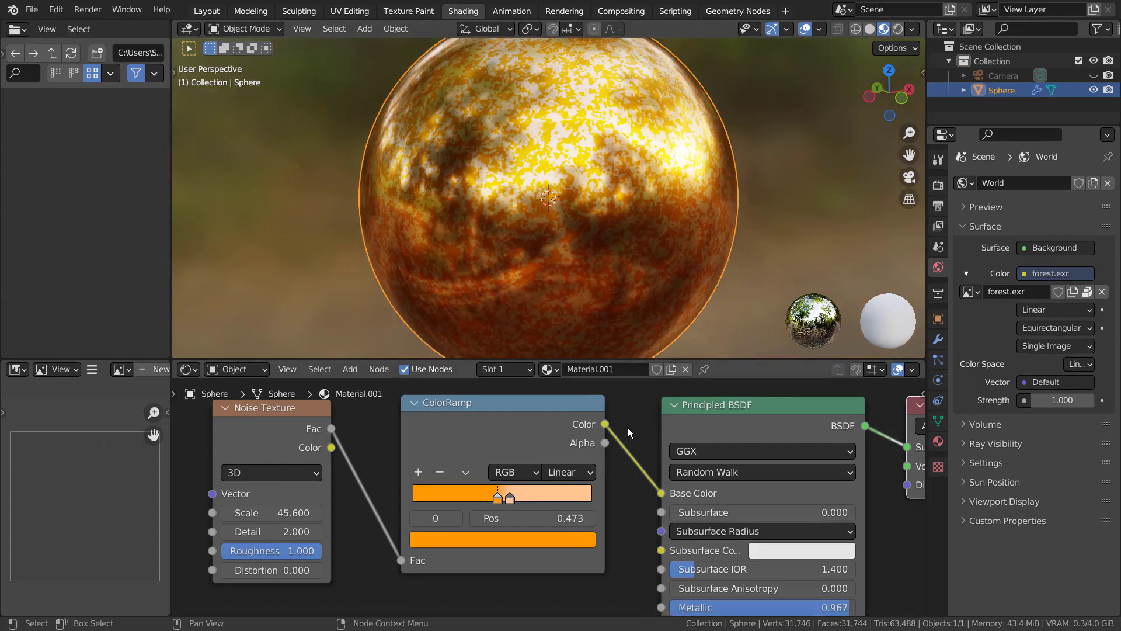
# Examine the Voronoi Texture material setup in the enlarged node editor, framing all its nodes through to the Material Output
pyautogui.keyDown('shift'); pyautogui.scroll(-10, 629, 428); pyautogui.keyUp('shift')
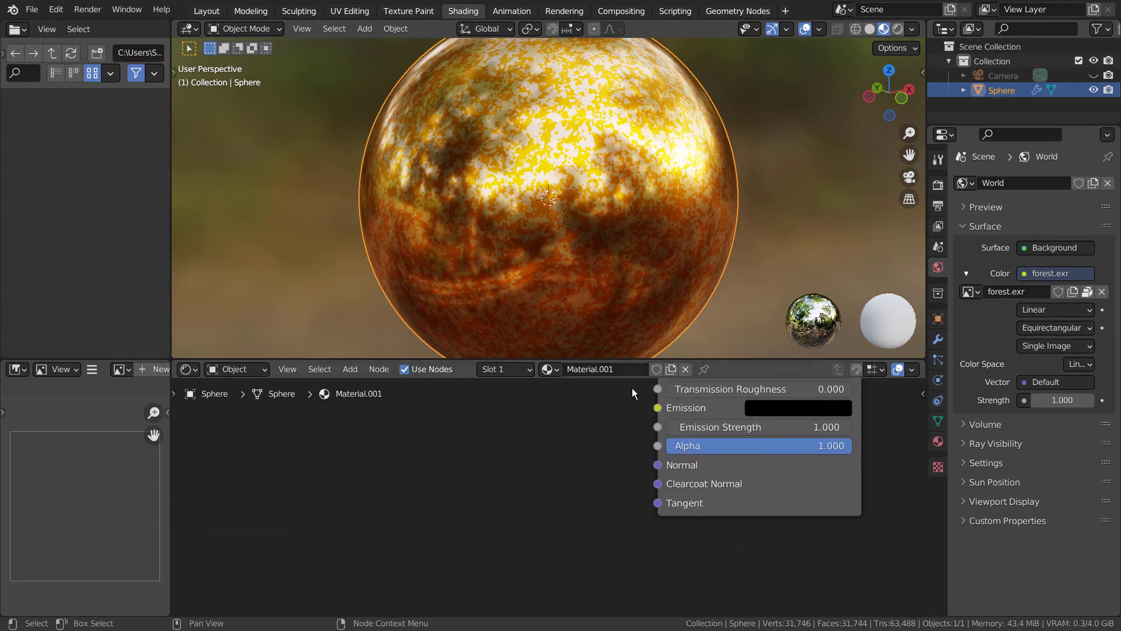
pyautogui.keyDown('shift'); pyautogui.scroll(5, 591, 458); pyautogui.keyUp('shift')
pyautogui.scroll(-3, 551, 471)
pyautogui.hotkey('ctrl', 'space')
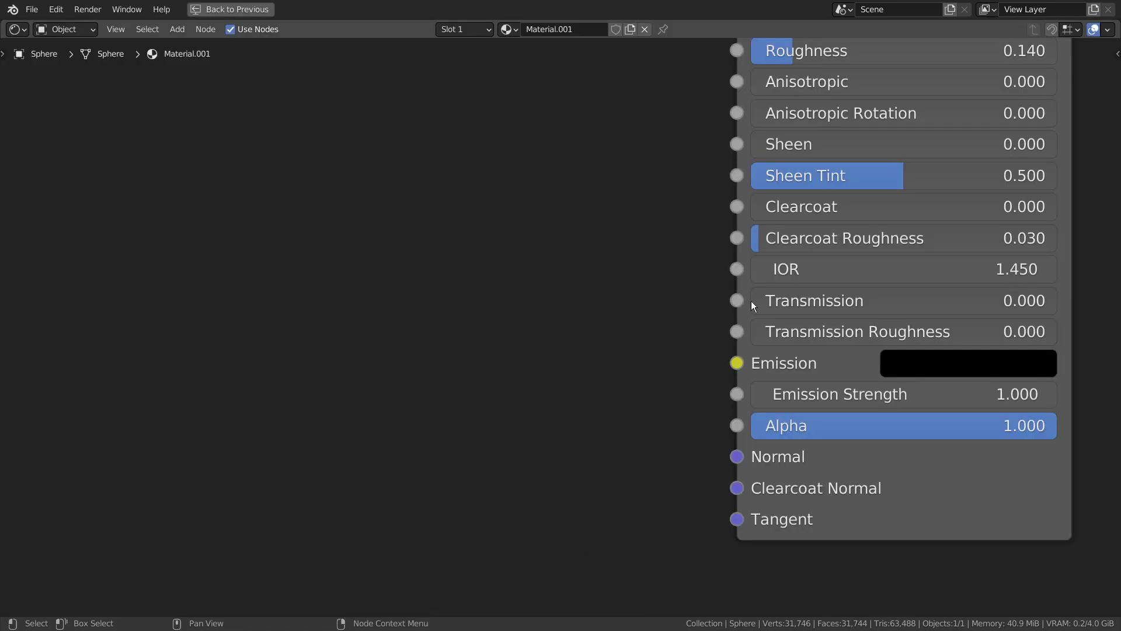
pyautogui.scroll(-3, 730, 311)
pyautogui.press('Home')
pyautogui.scroll(2, 391, 306)
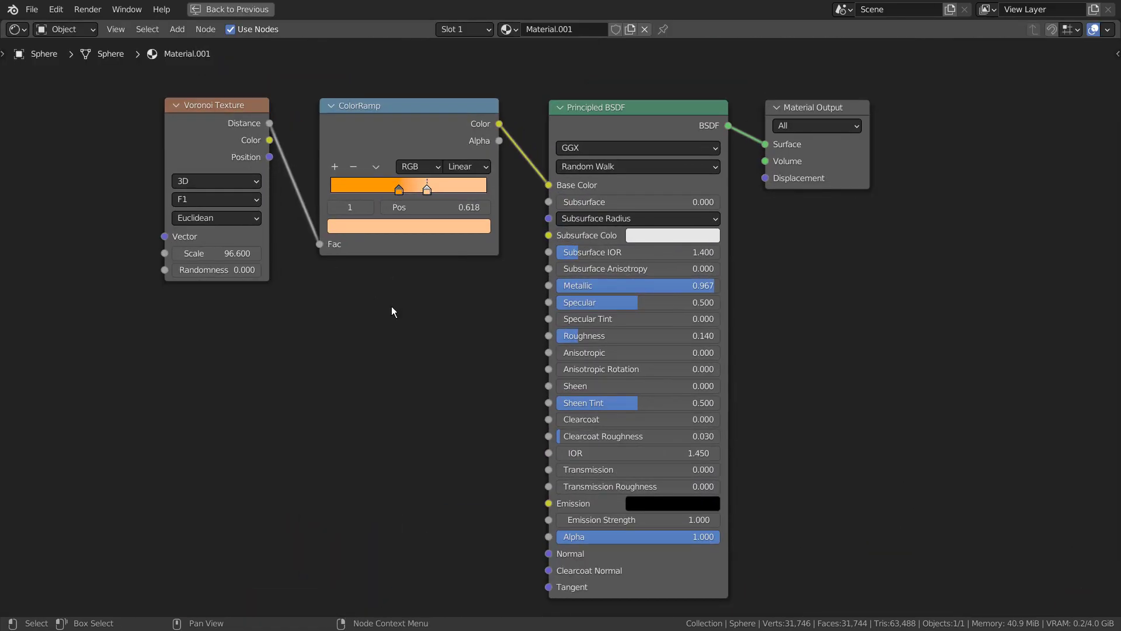
# Restore the full Shading layout from the enlarged node editor and examine the sphere's dotted Voronoi pattern from different angles and distances
pyautogui.keyDown('shift'); pyautogui.scroll(-1, 384, 330); pyautogui.keyUp('shift')
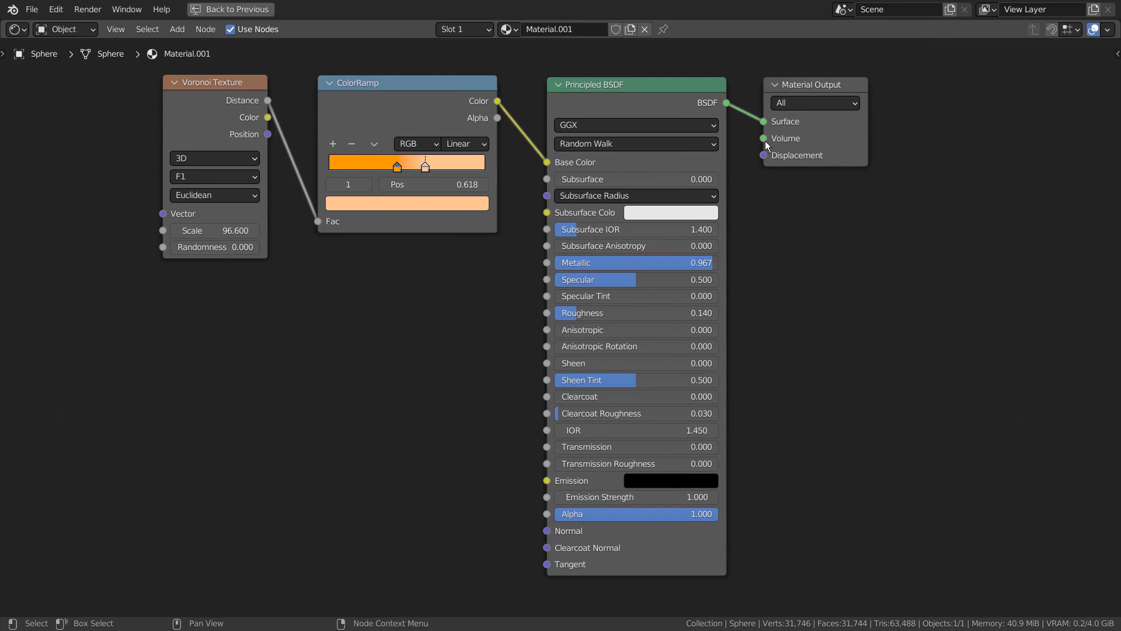
pyautogui.click(814, 93)
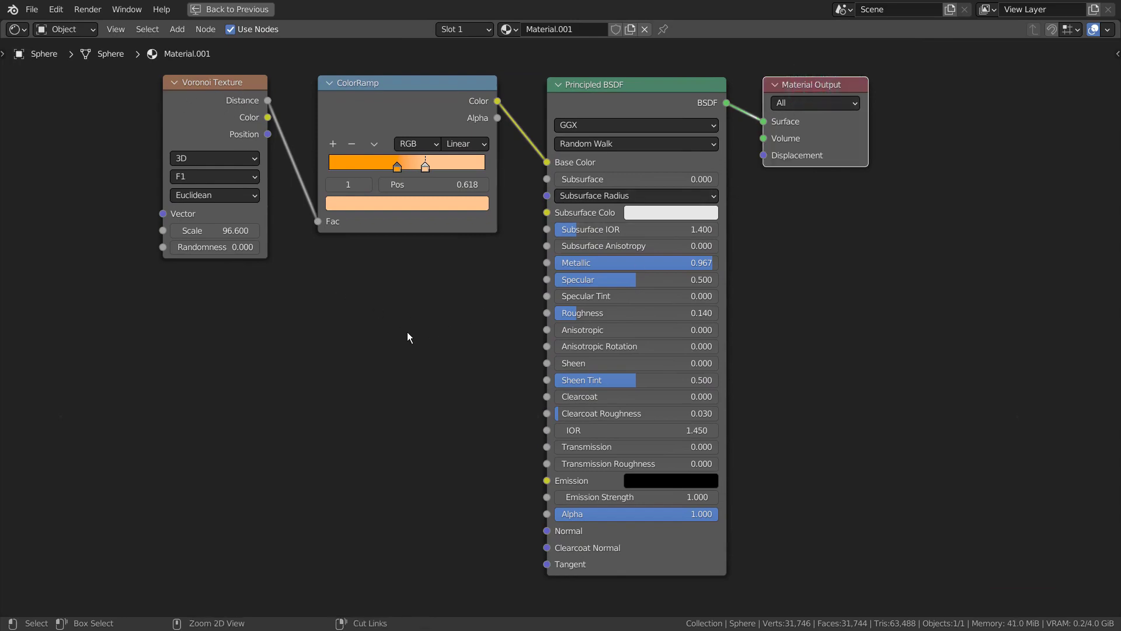
pyautogui.hotkey('ctrl', 'space')
pyautogui.scroll(4, 577, 125)
pyautogui.scroll(-2, 577, 125)
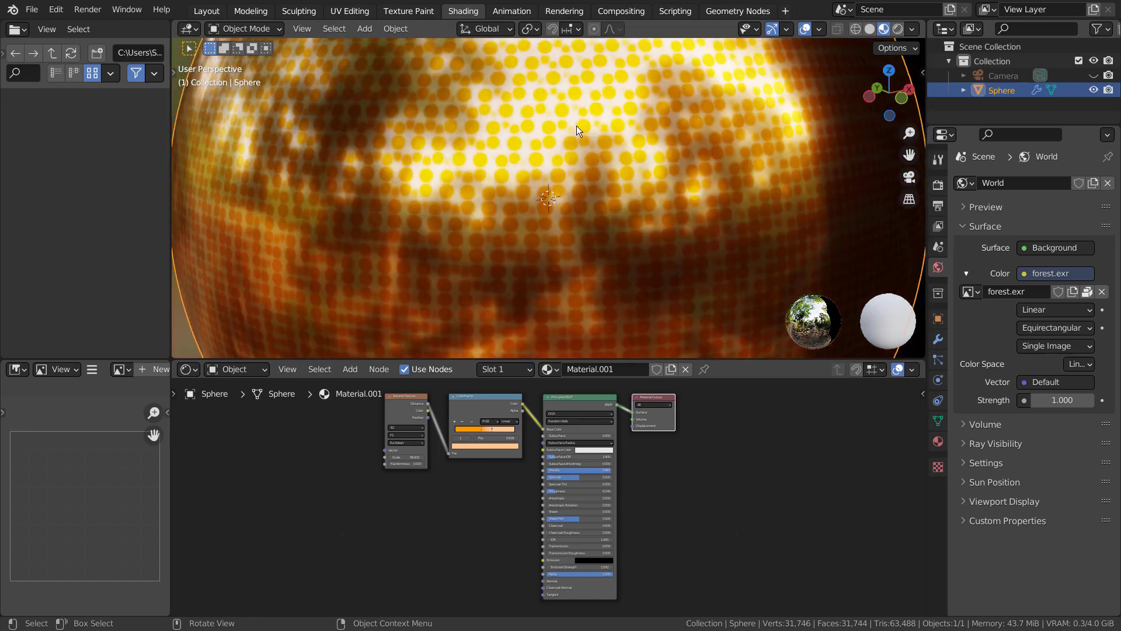
pyautogui.scroll(3, 625, 190)
pyautogui.moveTo(625, 190); pyautogui.dragTo(561, 197, button='middle')
pyautogui.scroll(-5, 560, 198)
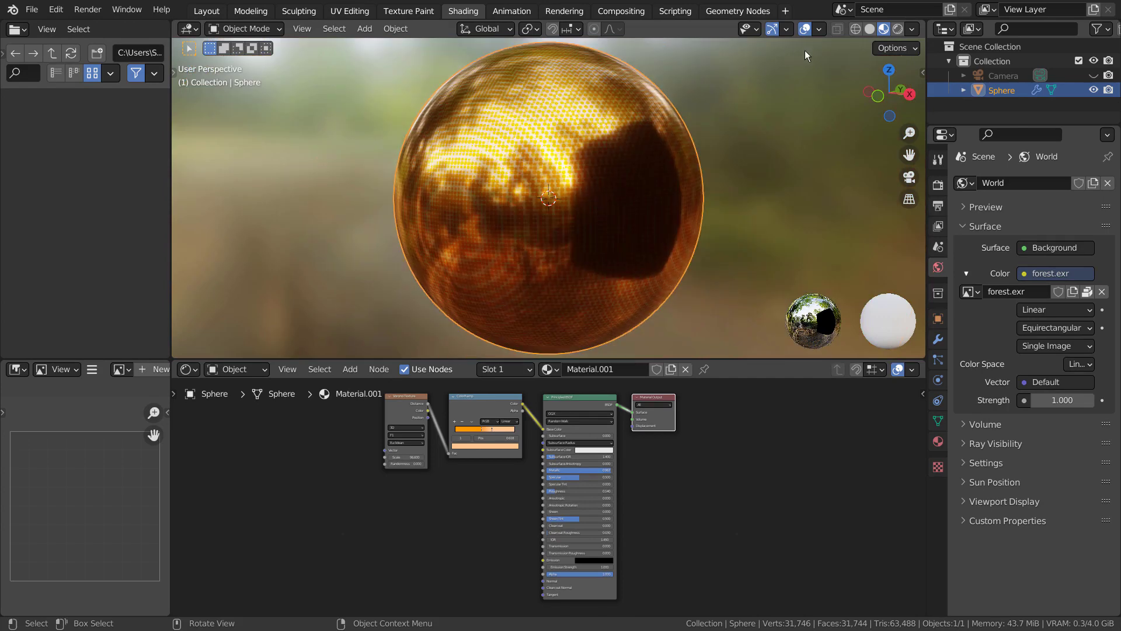
pyautogui.click(869, 29)
pyautogui.click(884, 28)
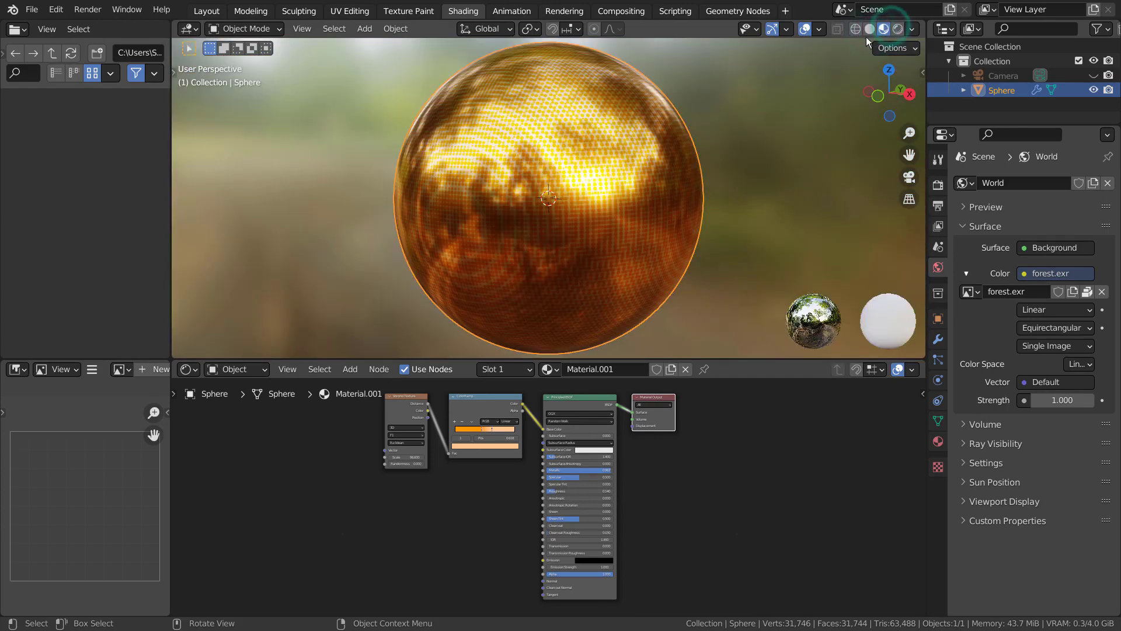
pyautogui.scroll(5, 674, 254)
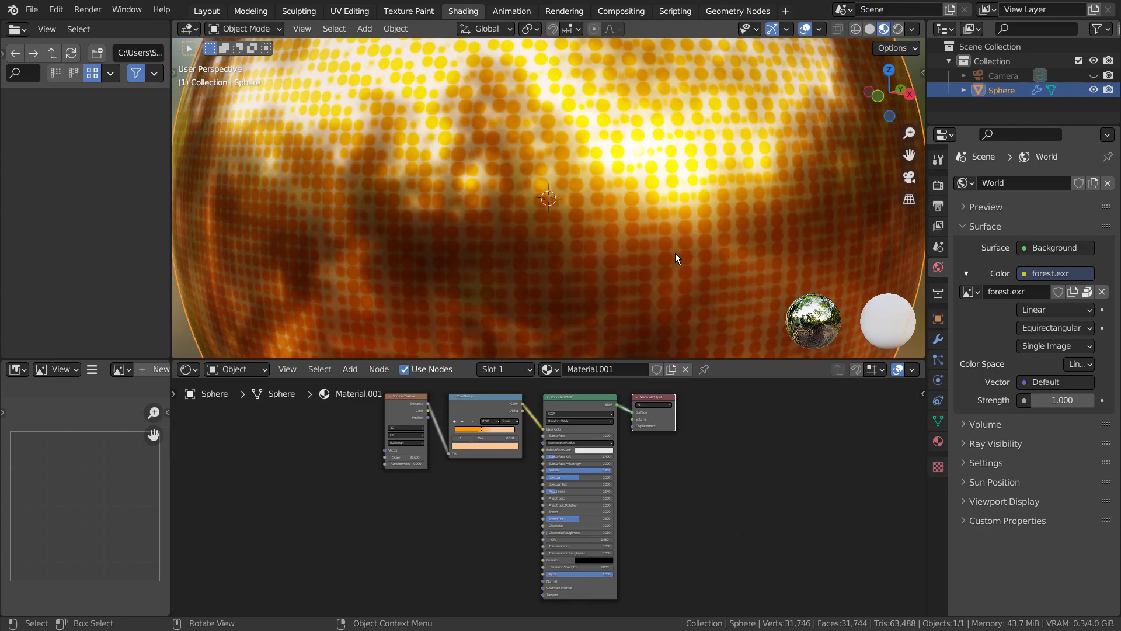
pyautogui.moveTo(675, 253); pyautogui.dragTo(613, 250, button='middle')
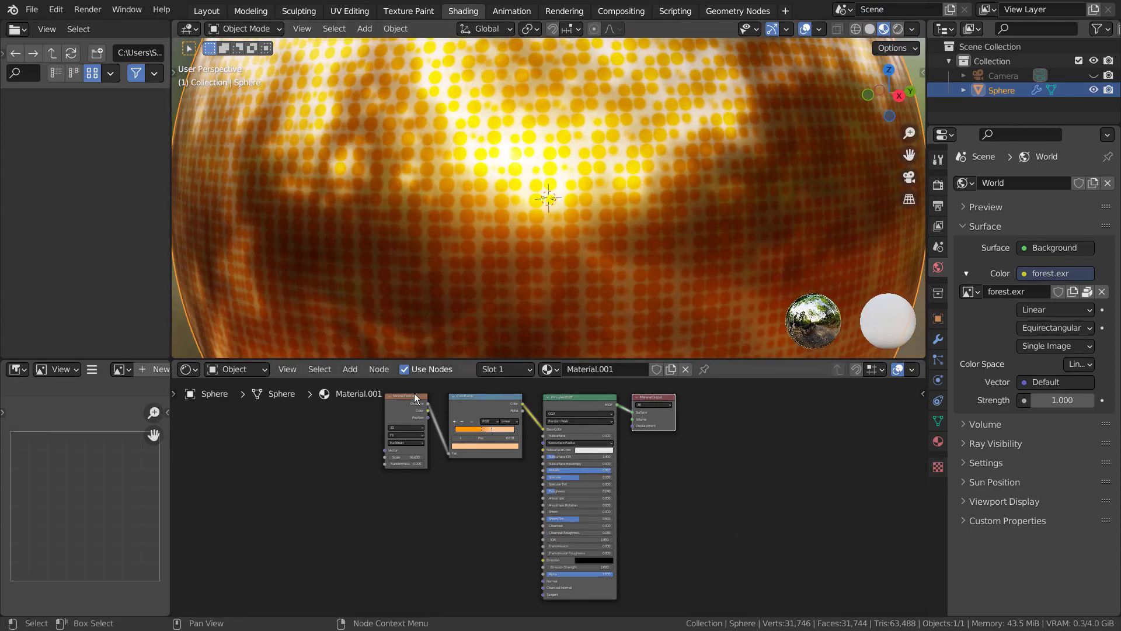
# Reduce the Voronoi Texture's Scale to 17.400 and inspect the larger dots around the sphere
pyautogui.scroll(3, 415, 394)
pyautogui.scroll(3, 580, 596)
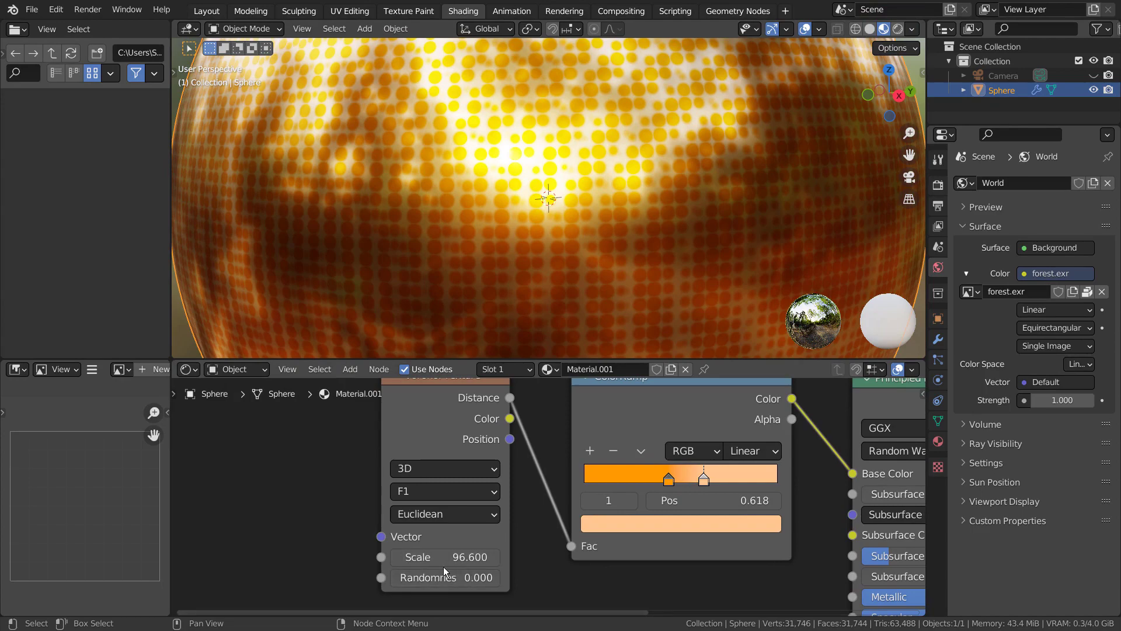
pyautogui.moveTo(427, 572); pyautogui.dragTo(370, 557)
pyautogui.scroll(-10, 717, 234)
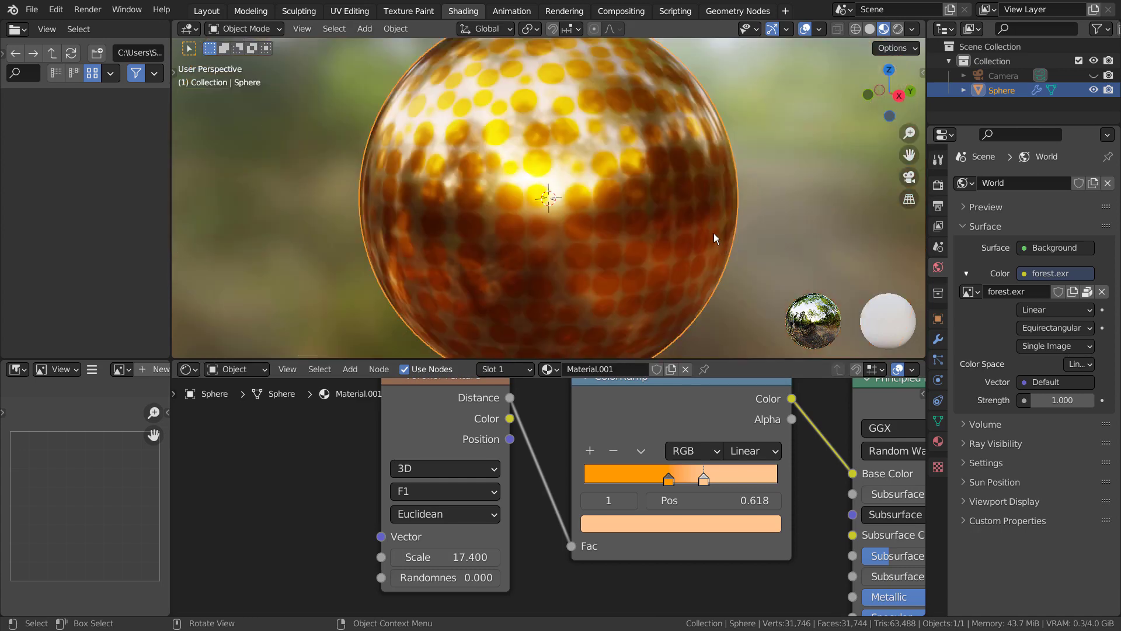
pyautogui.moveTo(713, 221); pyautogui.dragTo(613, 227, button='middle')
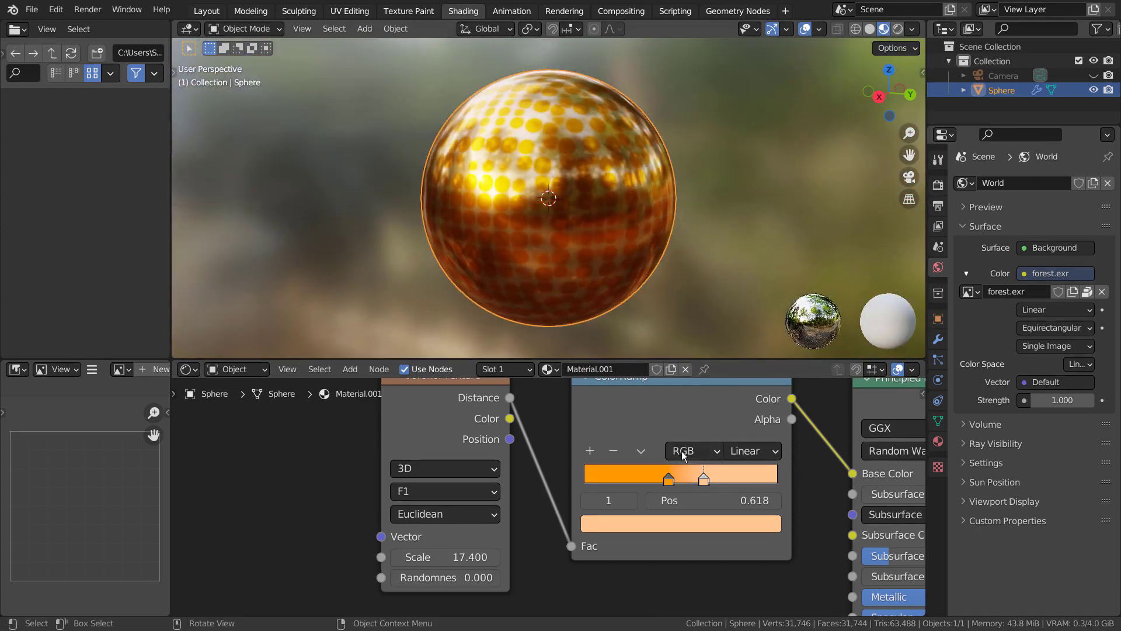
# Add a Musgrave Texture node before the Voronoi Texture and connect its Height output to the ColorRamp's Fac input in place of Voronoi's Distance
pyautogui.scroll(-3, 675, 433)
pyautogui.hotkey('shift', 'a')
pyautogui.write('text')
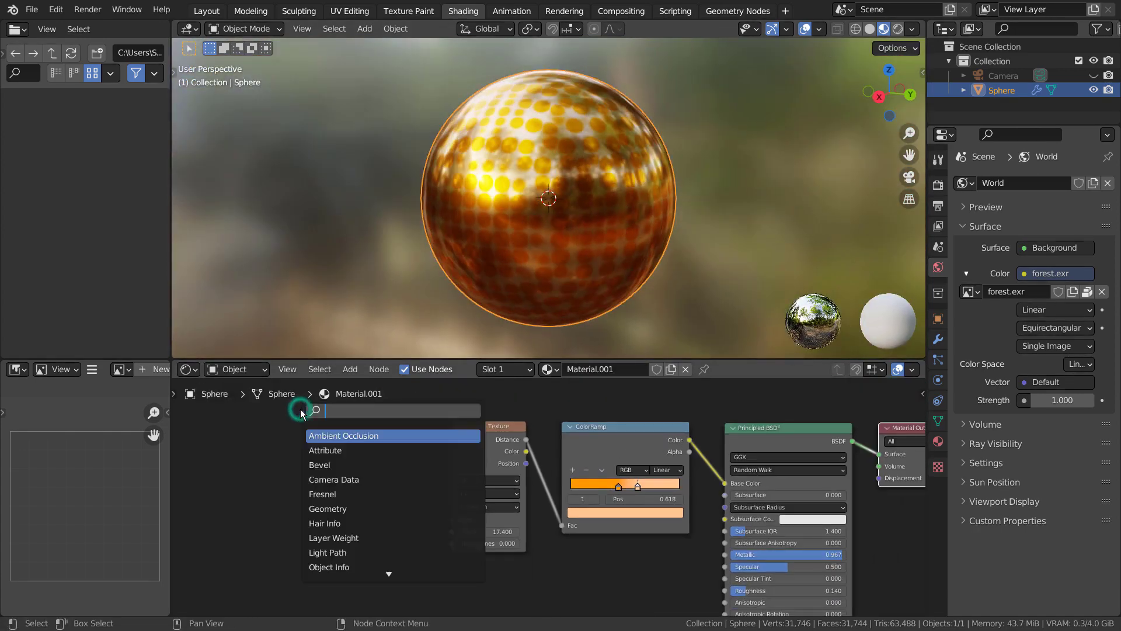
pyautogui.write('ure')
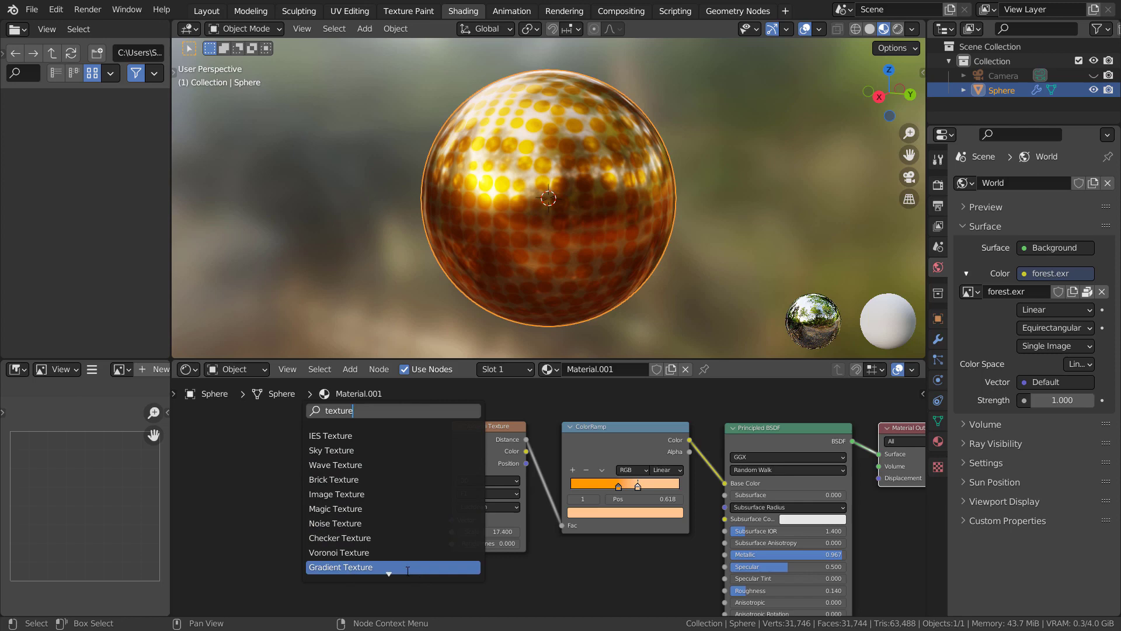
pyautogui.scroll(-3, 408, 570)
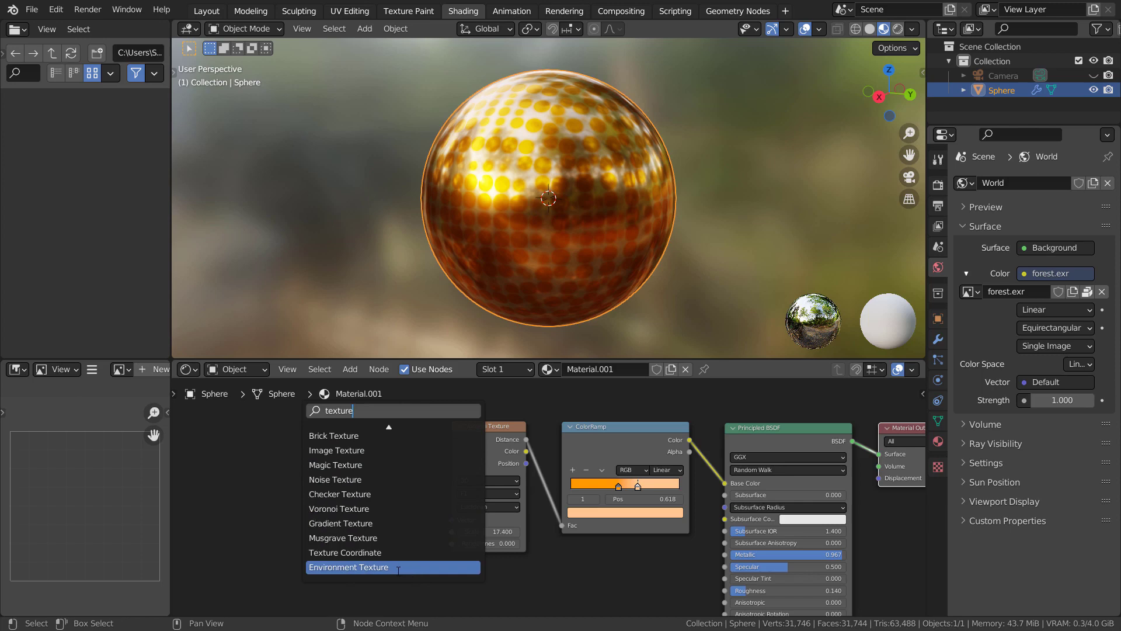
pyautogui.click(388, 538)
pyautogui.click(405, 555)
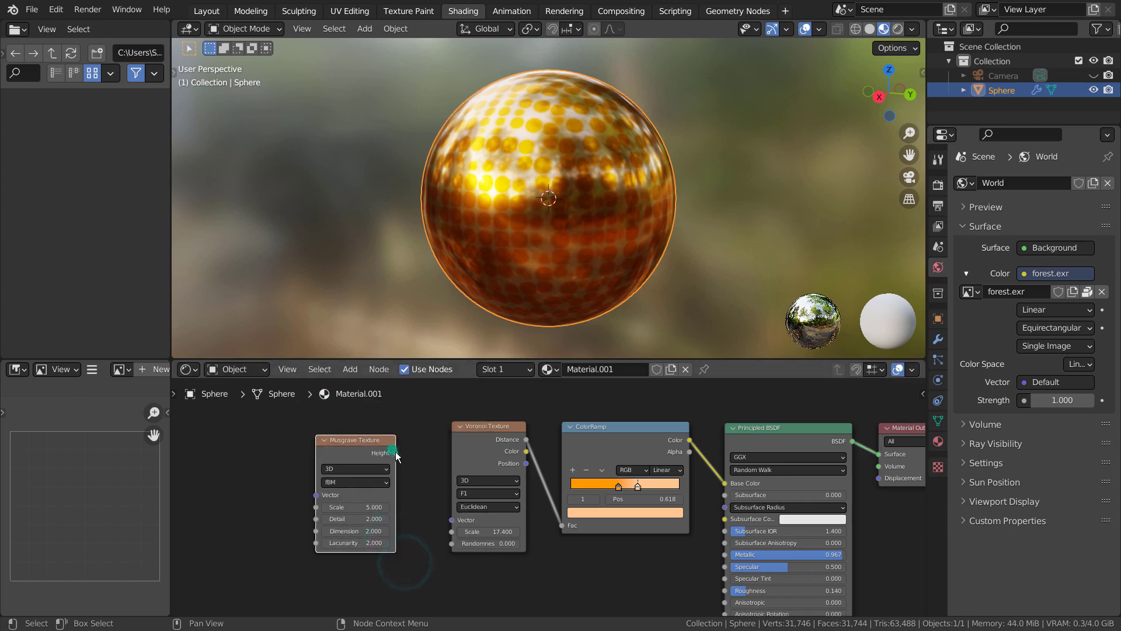
pyautogui.moveTo(396, 453); pyautogui.dragTo(562, 525)
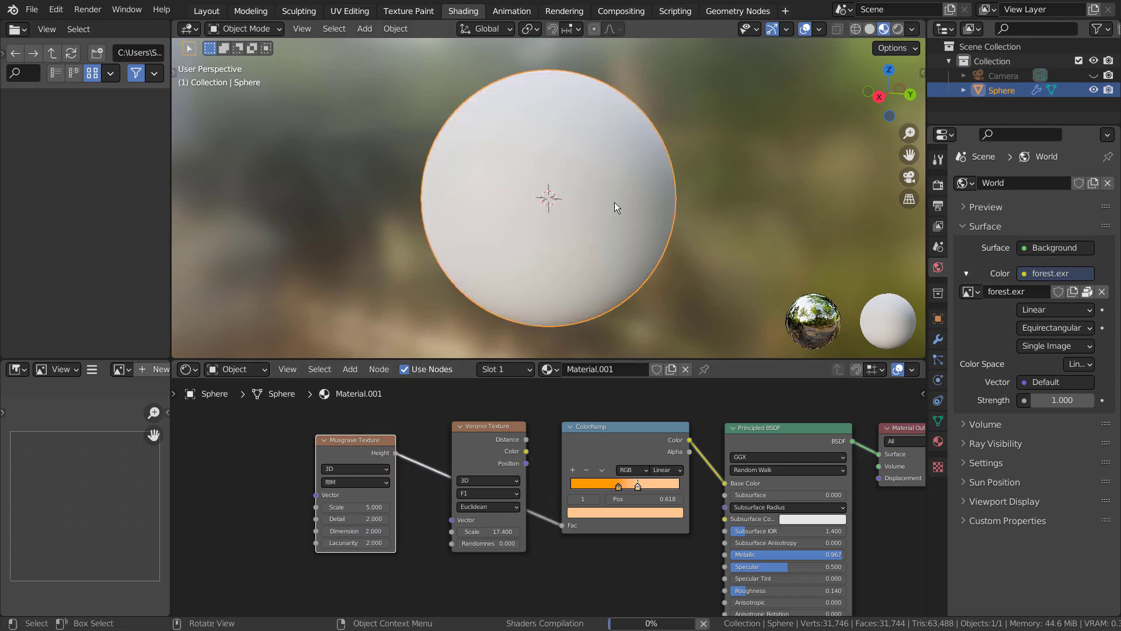
pyautogui.scroll(5, 648, 189)
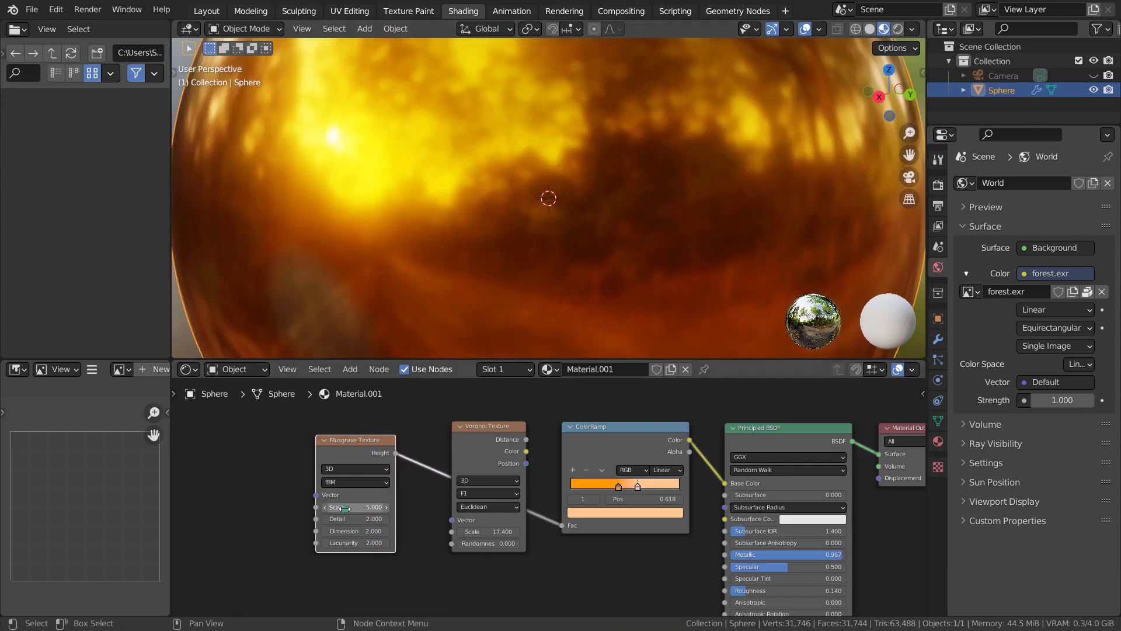